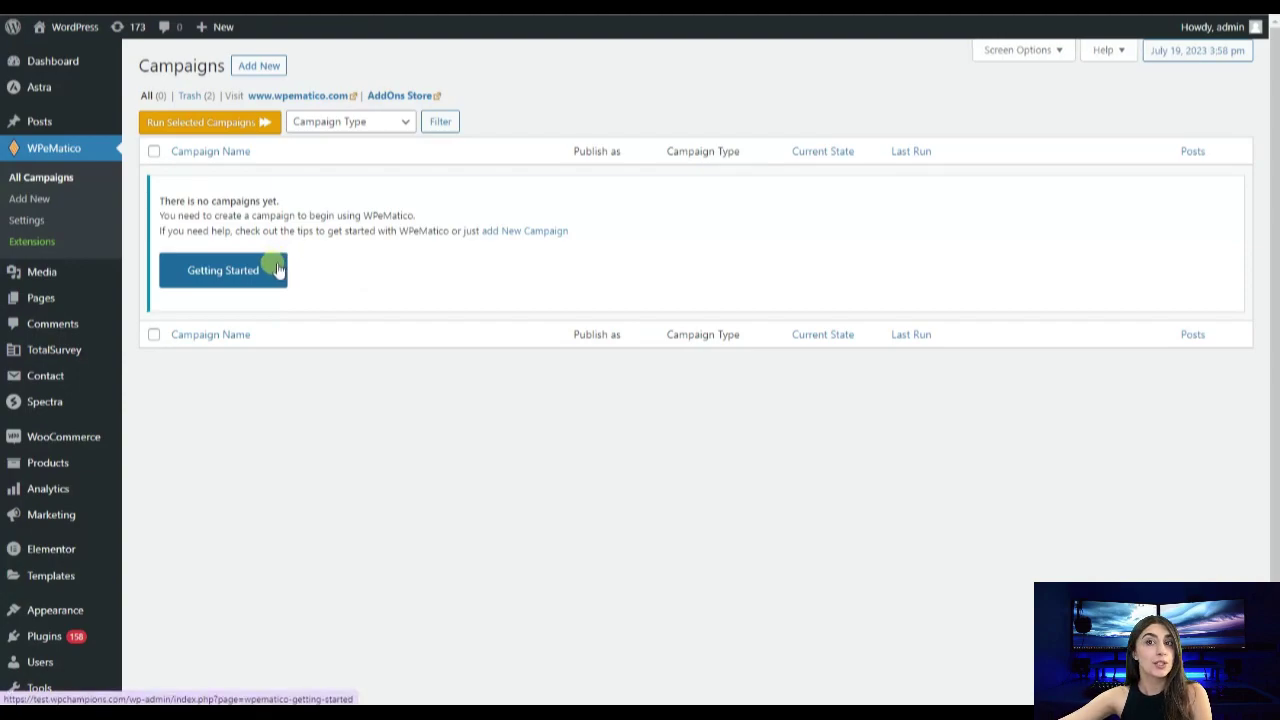
Create a new campaign named 'Main Campaigns' with excerpt 'With the help of this articles you can find your path'.
click(247, 68)
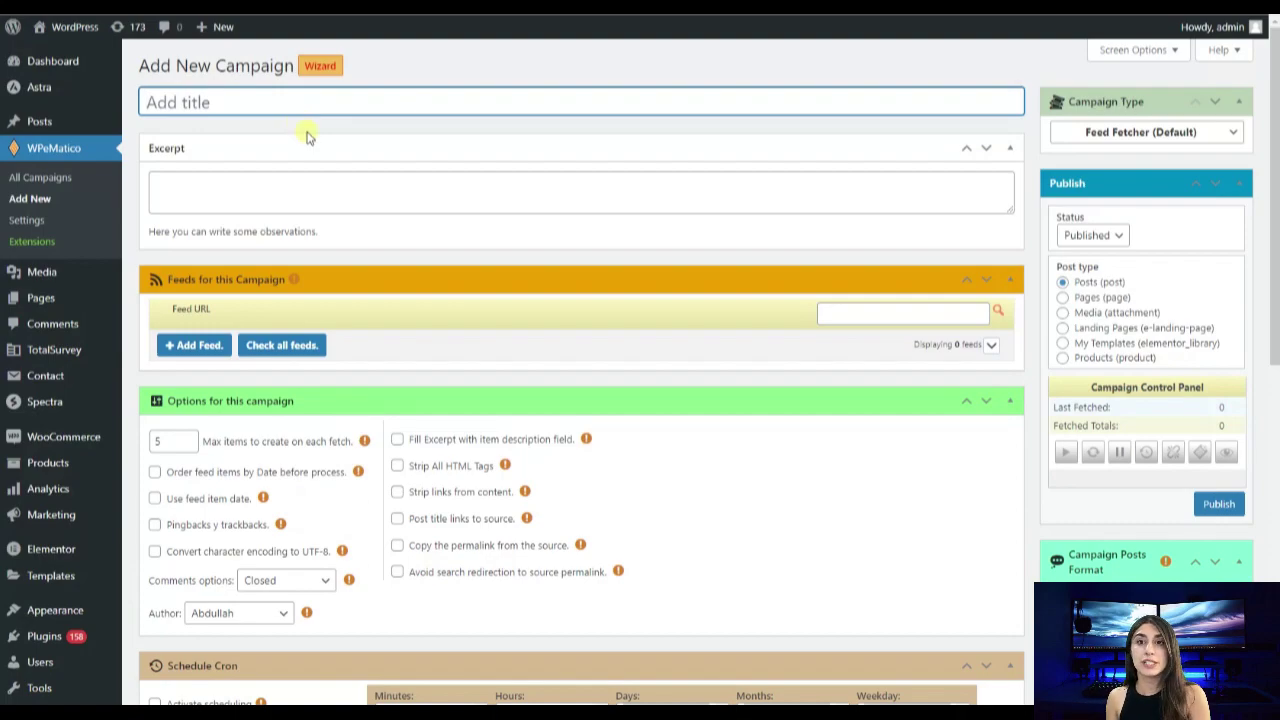
text(M)
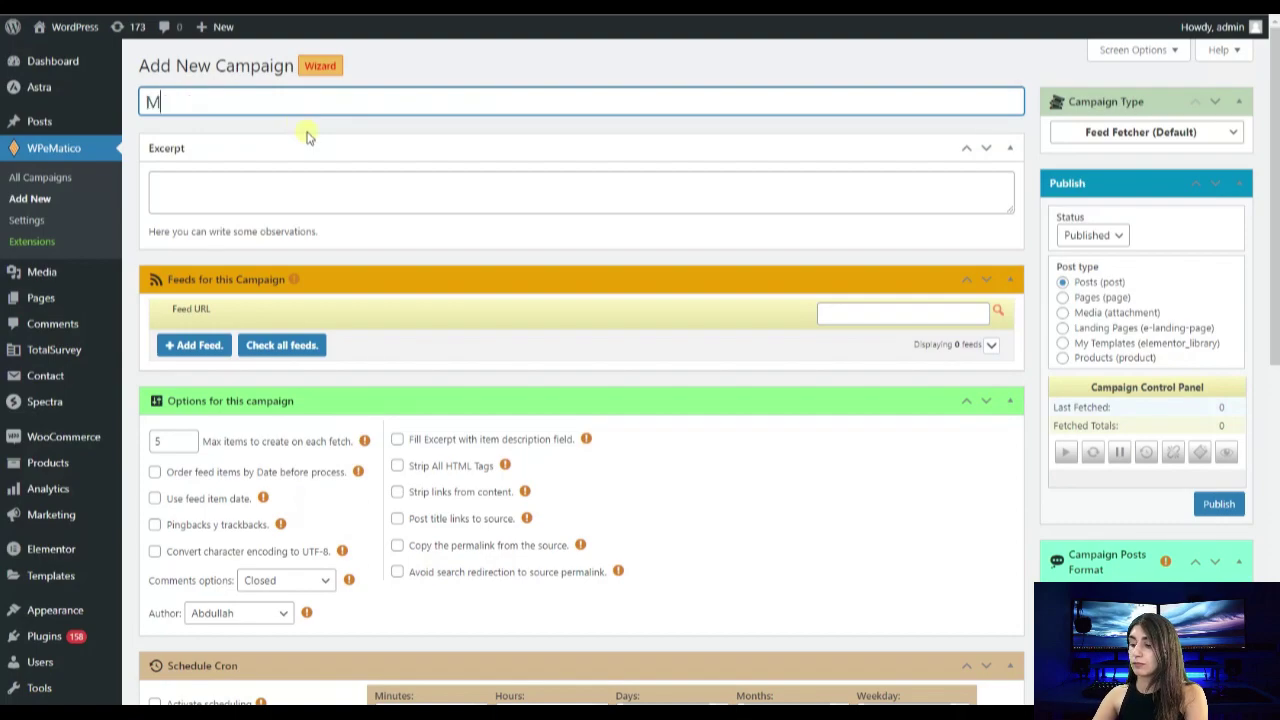
text(ain Campaigns)
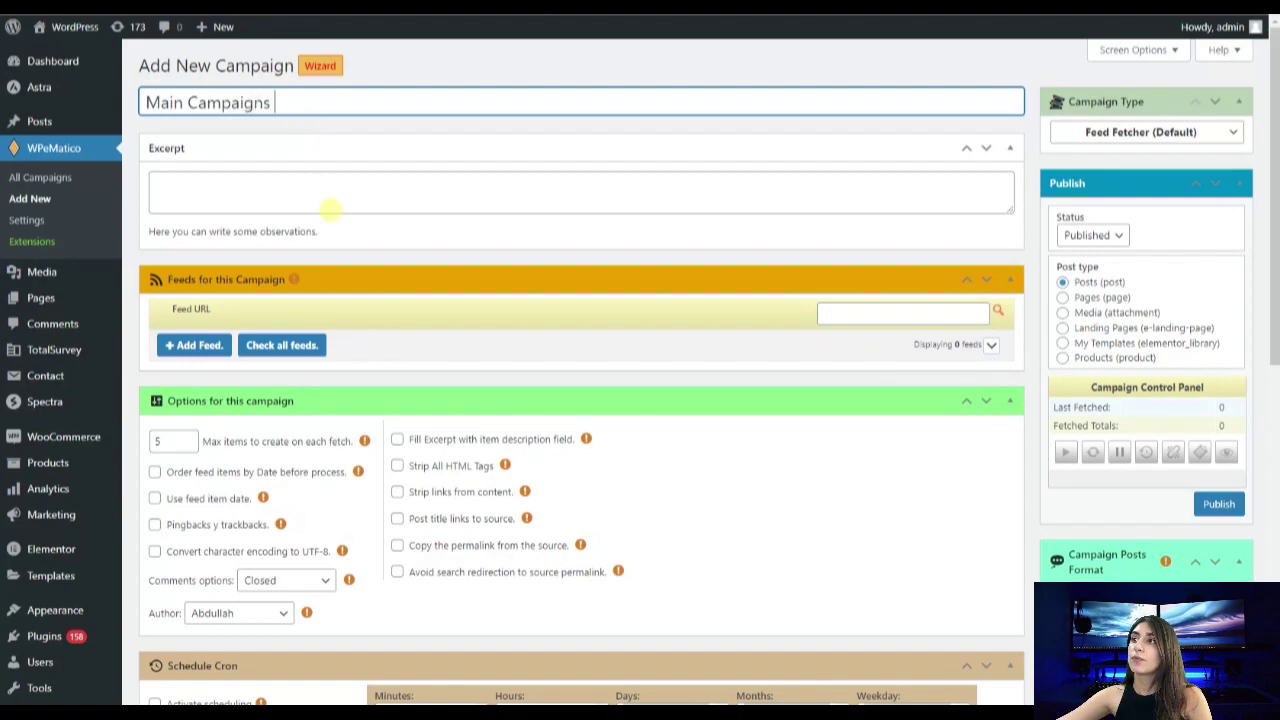
click(330, 202)
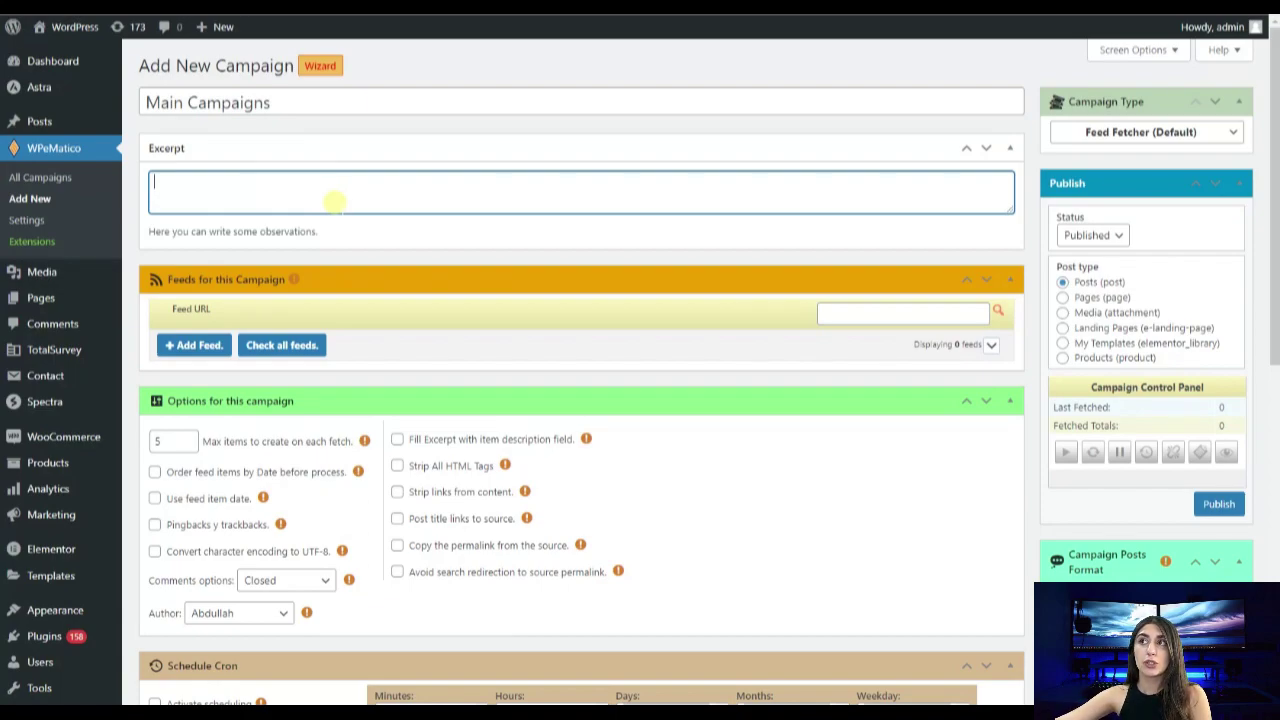
text(W)
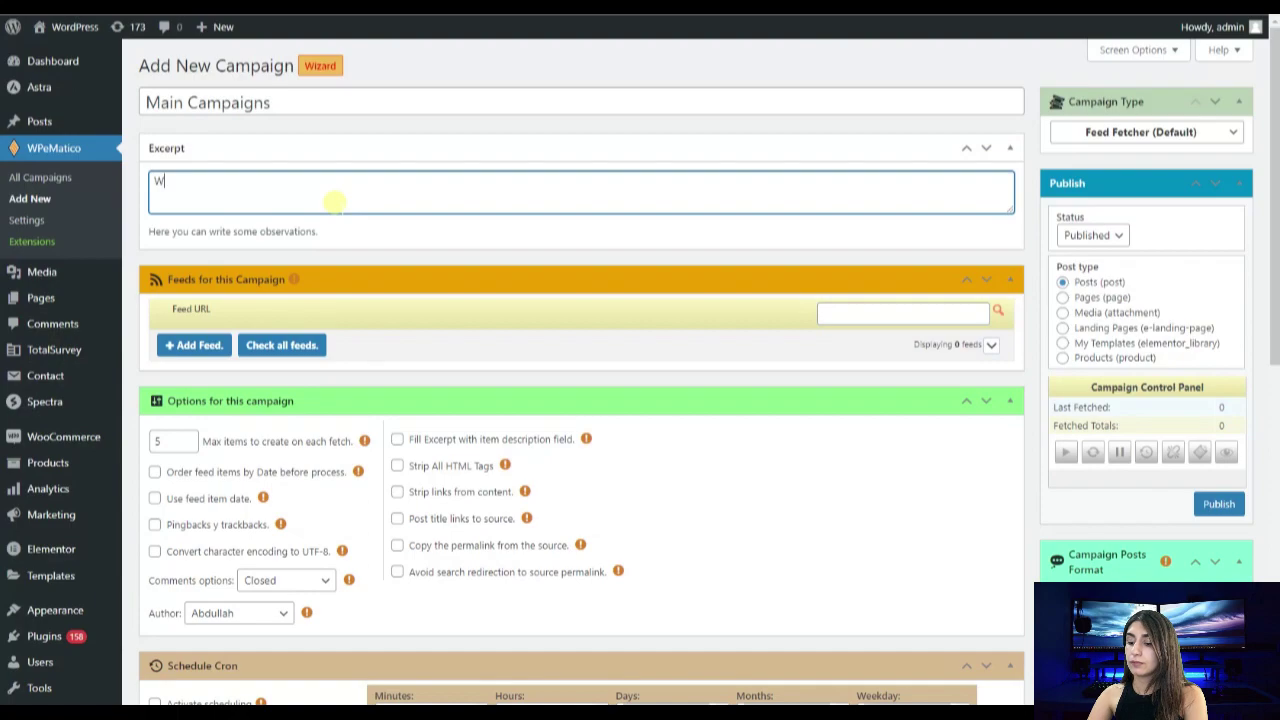
text(ith the help )
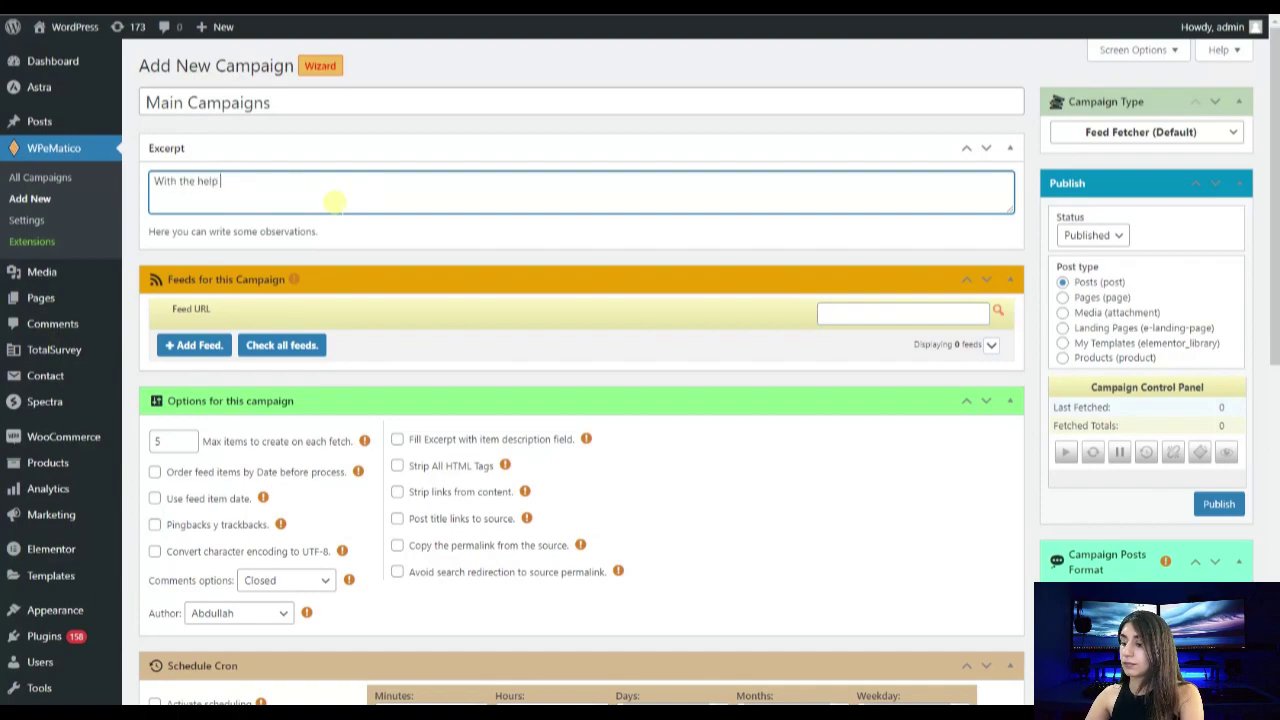
text(of this artic)
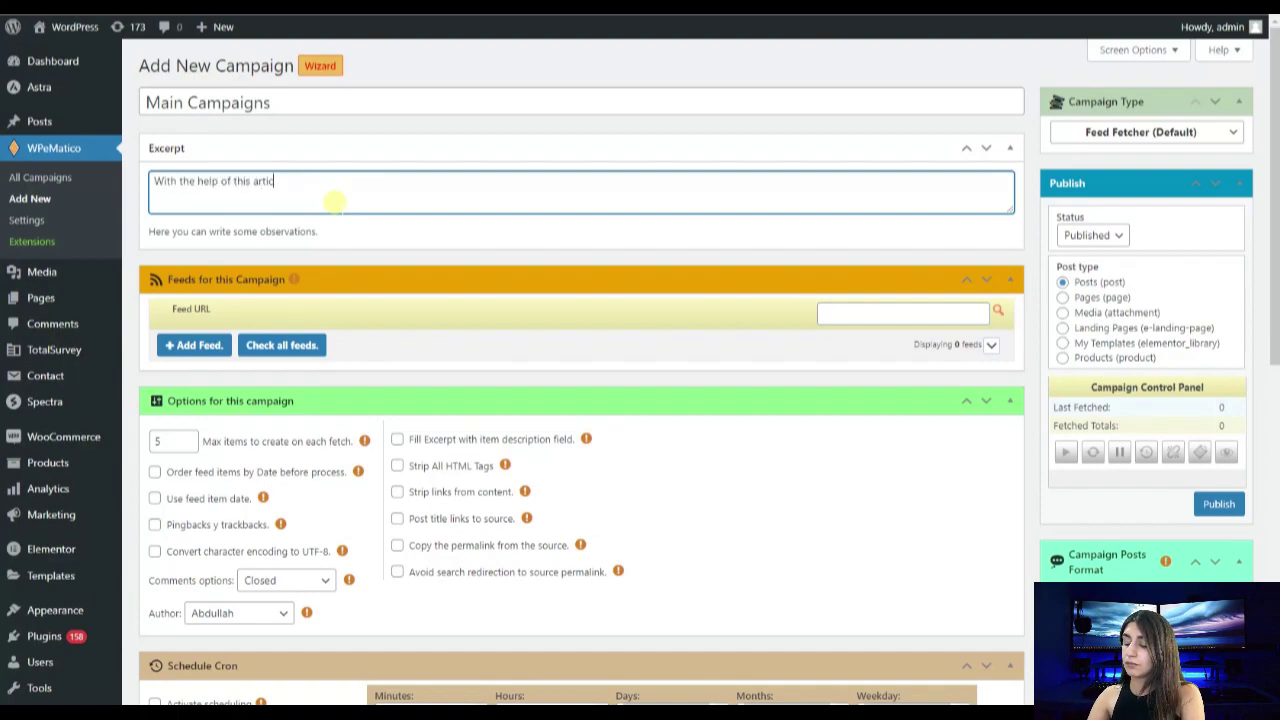
text(les you can find your pa)
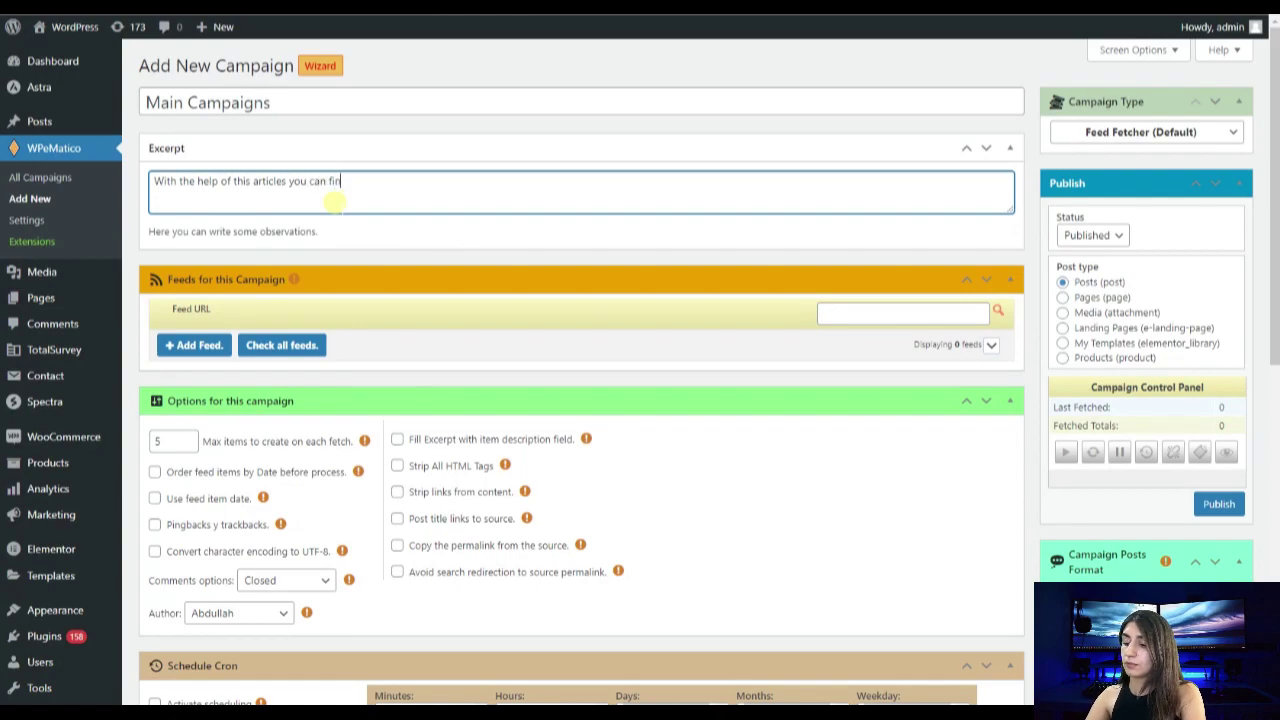
text(th.)
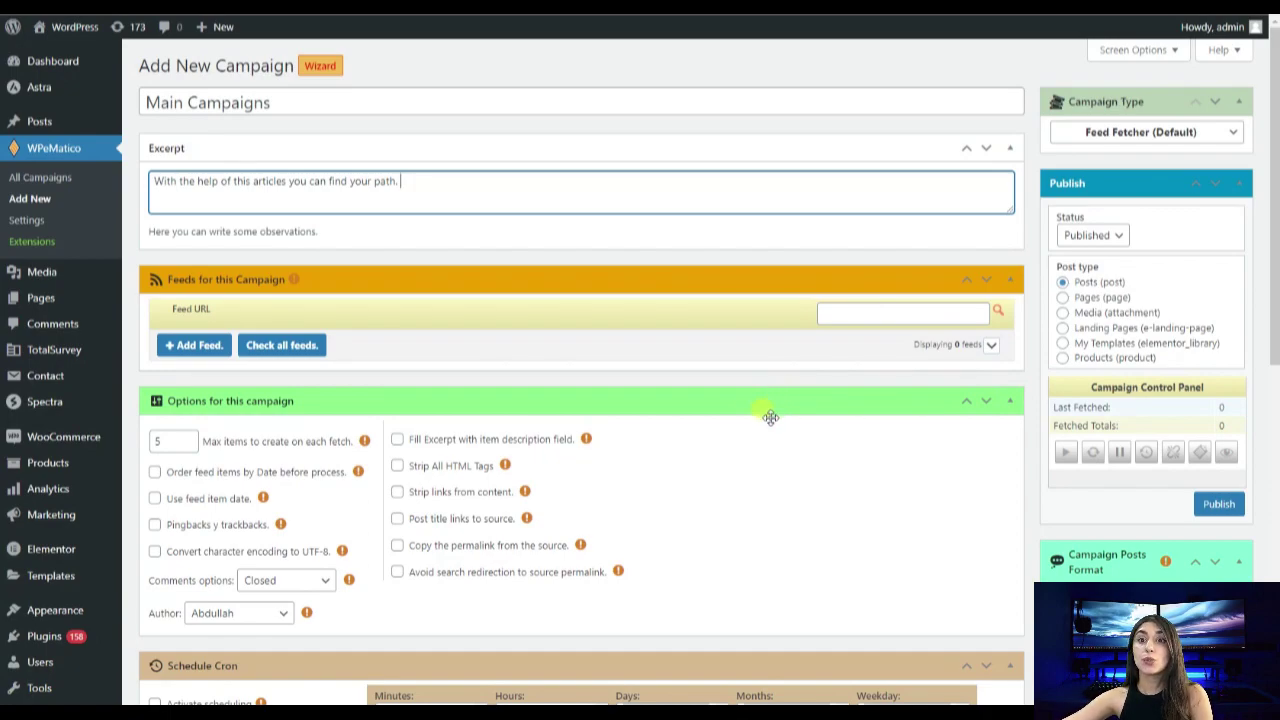
click(184, 343)
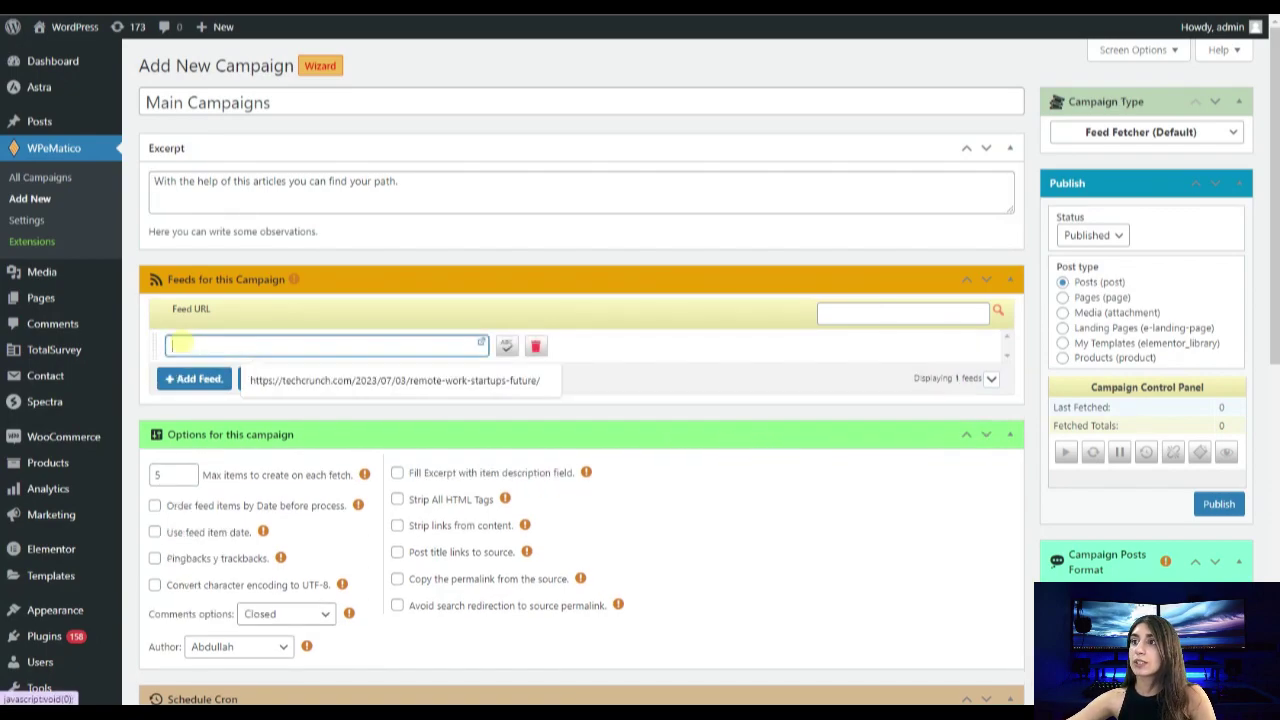
text(https://techcrunch.com/feed/)
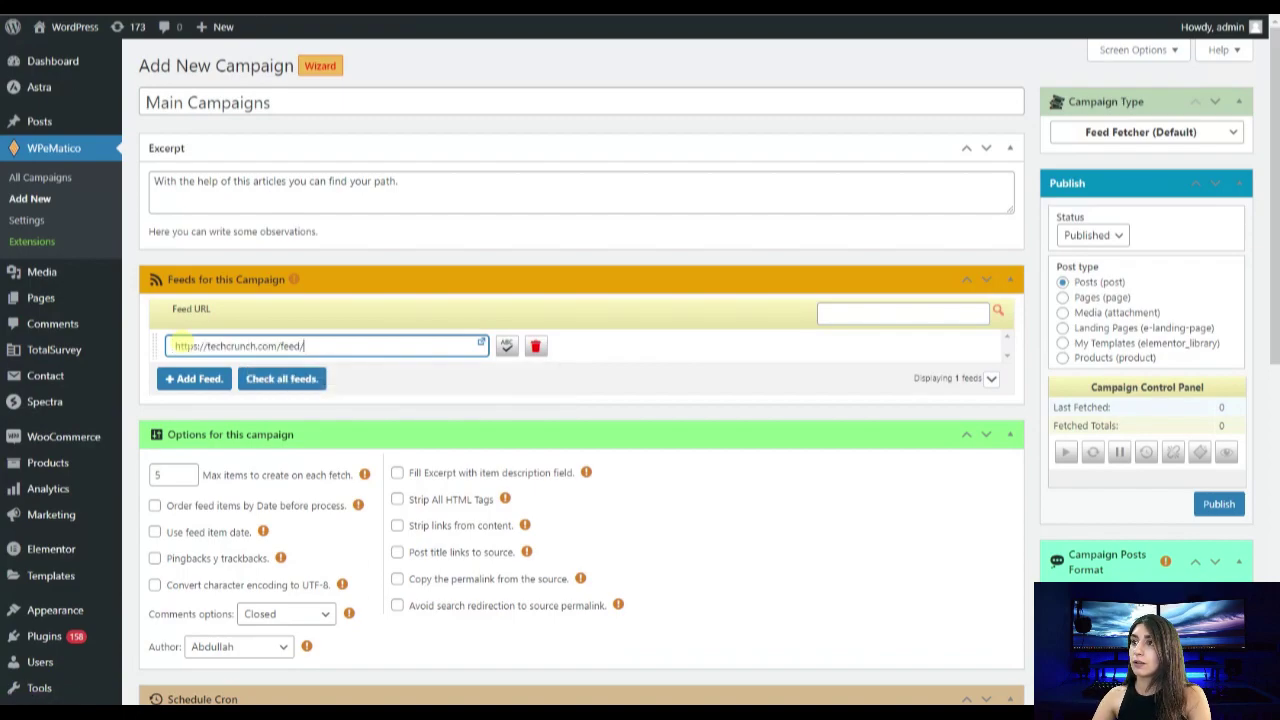
click(213, 383)
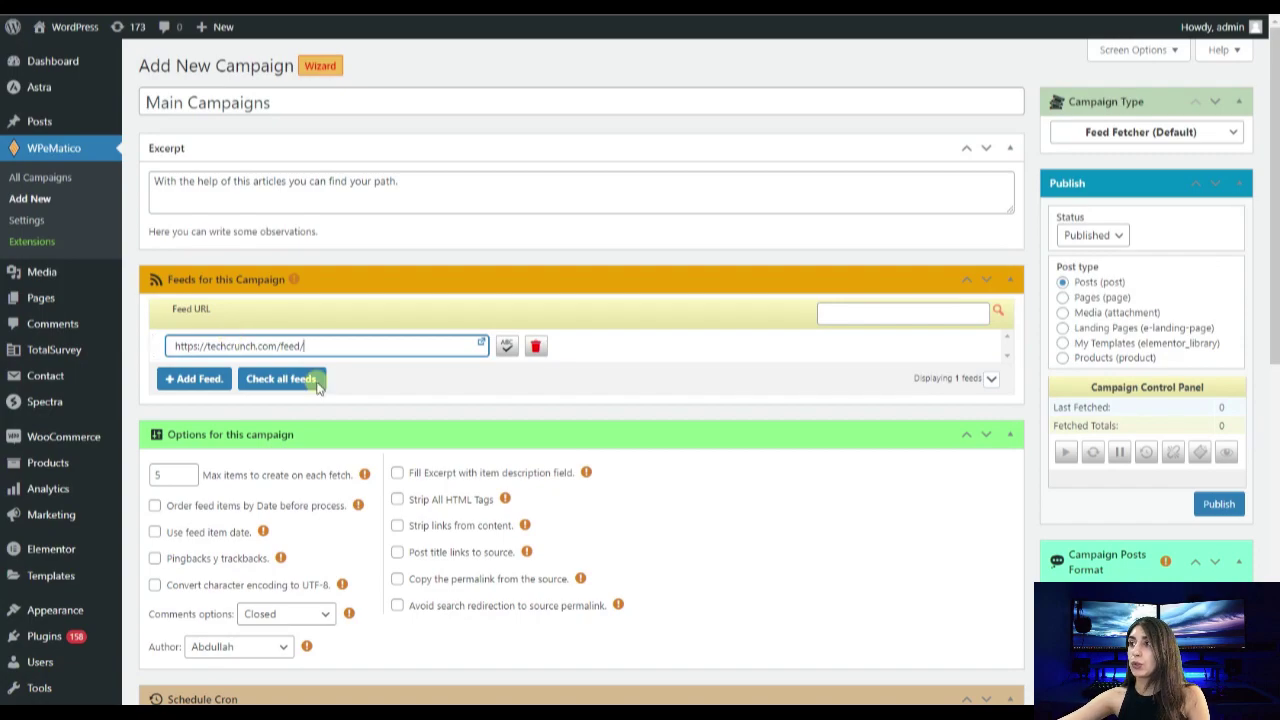
click(508, 347)
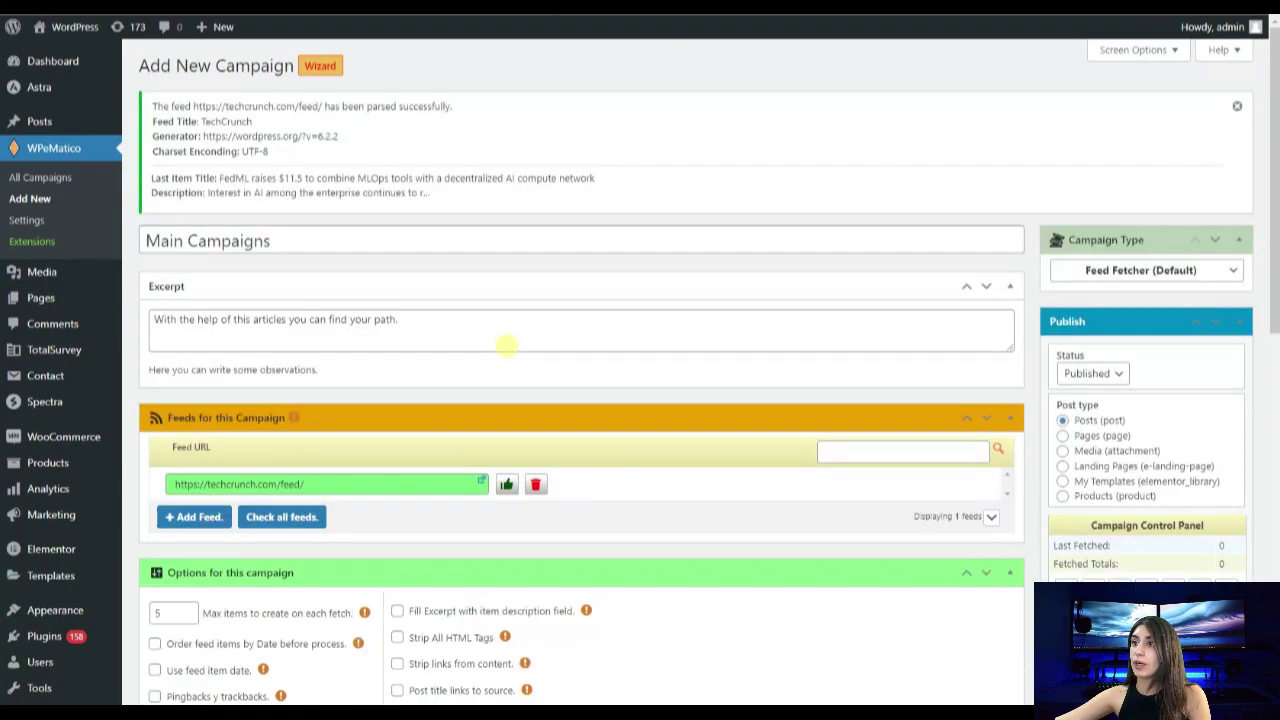
scroll(514, 363, down, 1)
scroll(514, 363, up, 1)
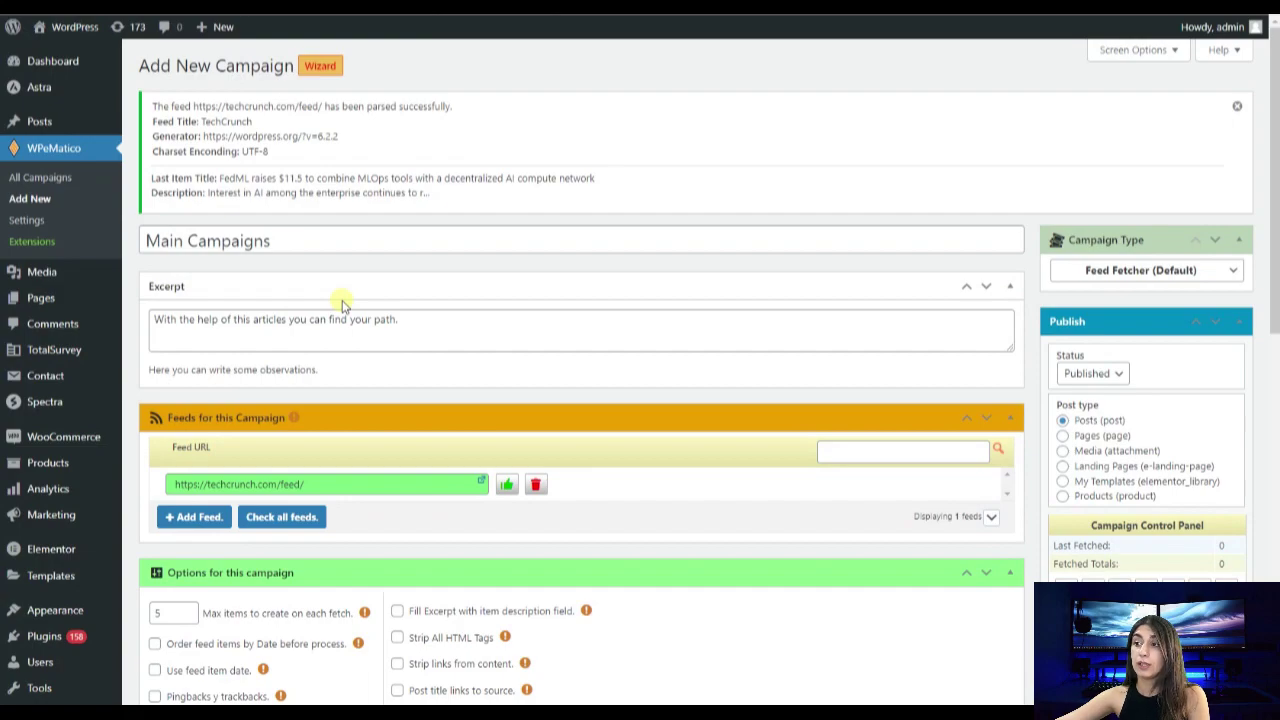
scroll(341, 305, down, 4)
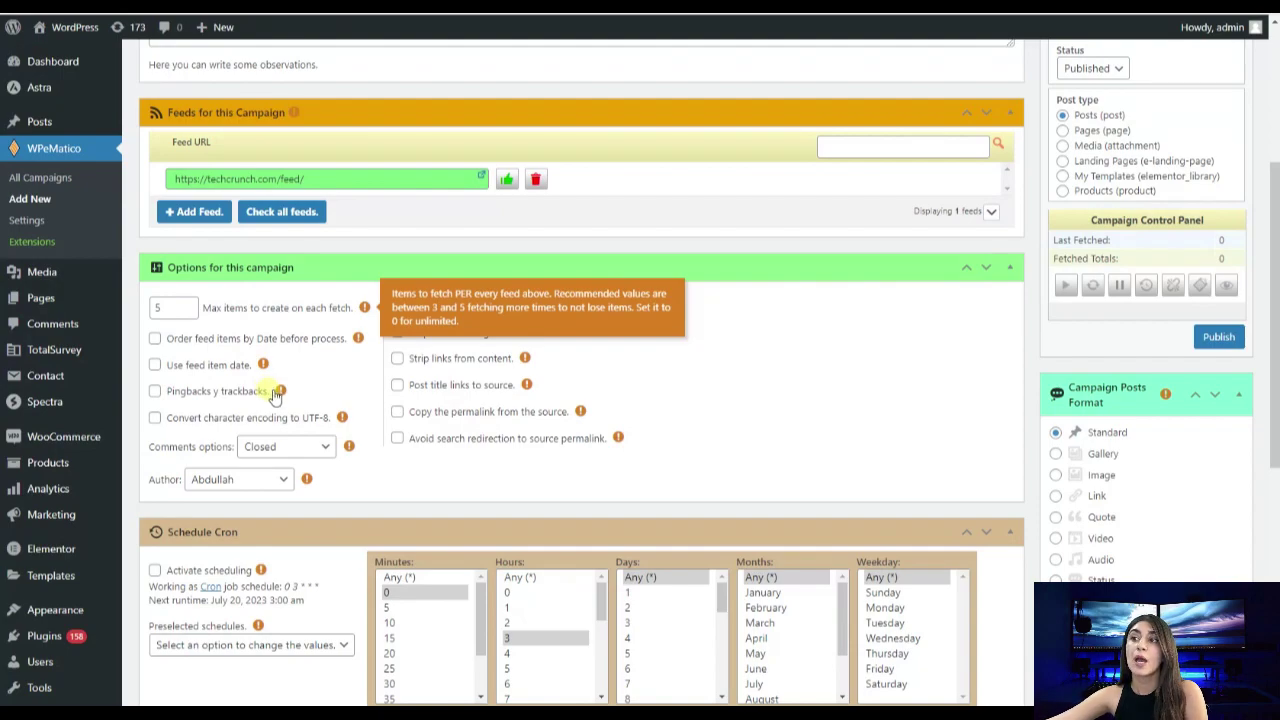
mouse_move(272, 369)
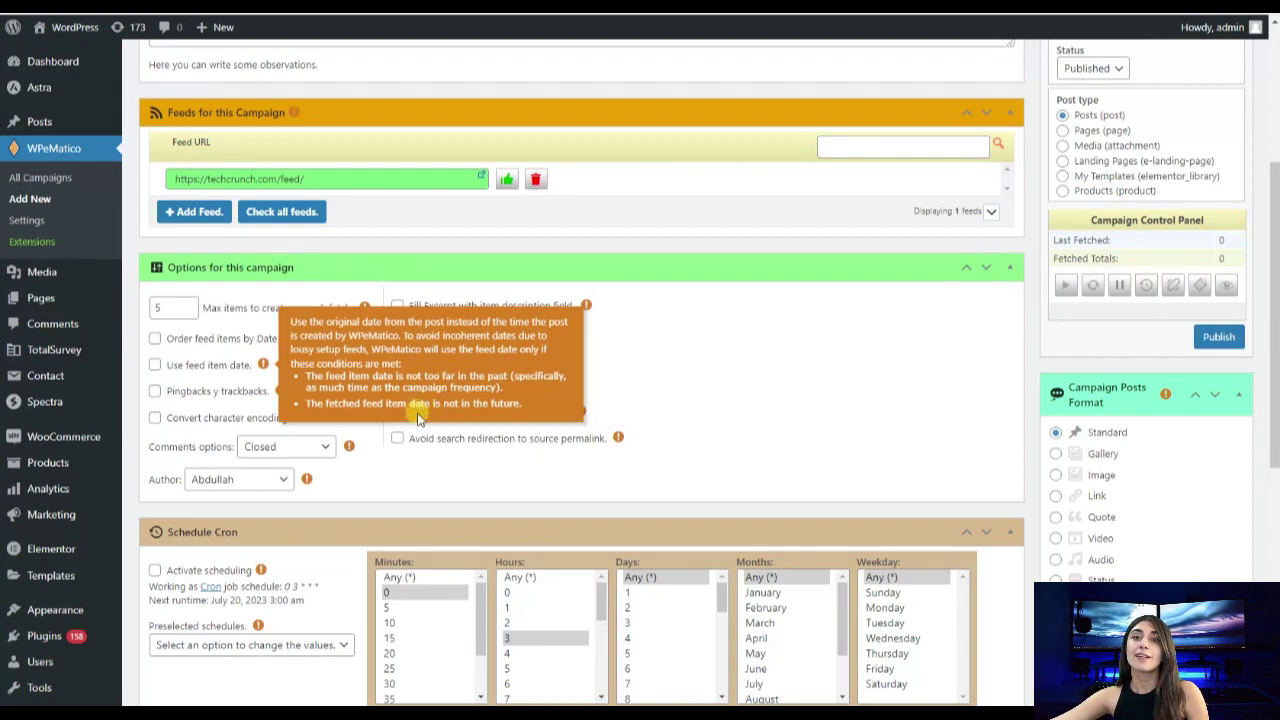
mouse_move(225, 395)
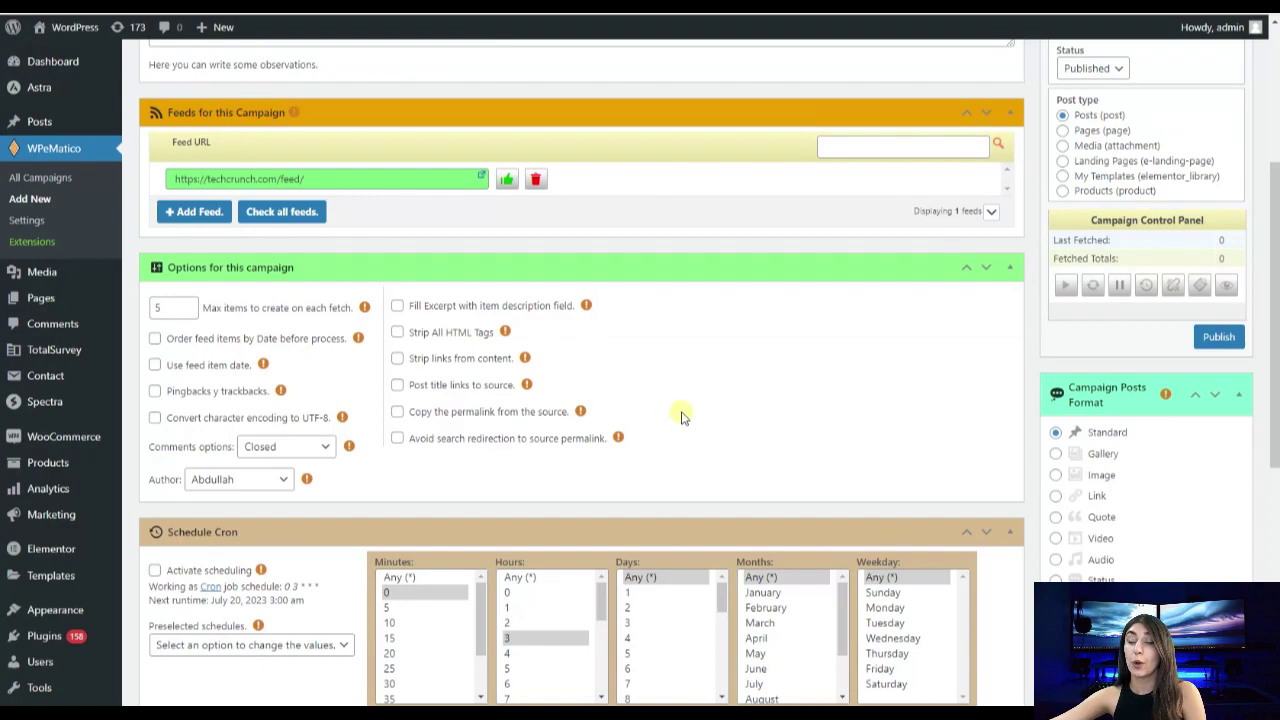
Set comments on fetched posts to Open and choose a different user as post author.
click(280, 447)
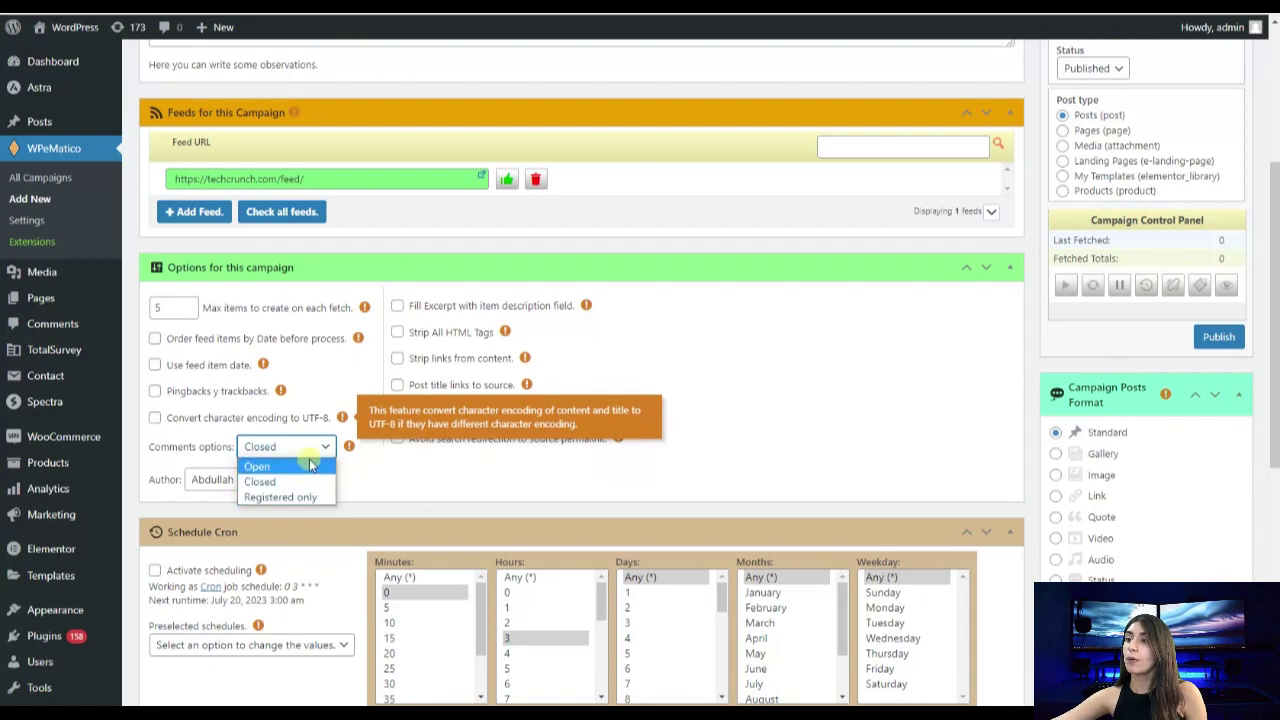
click(307, 467)
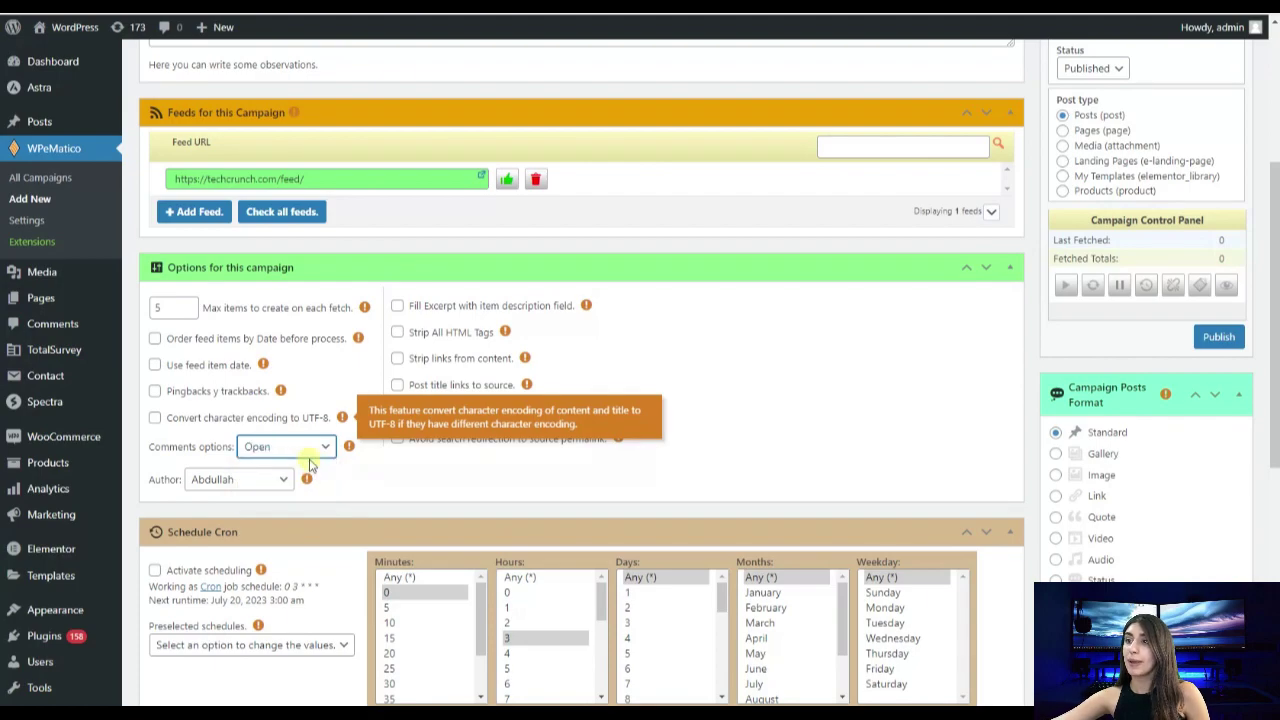
click(262, 479)
click(245, 529)
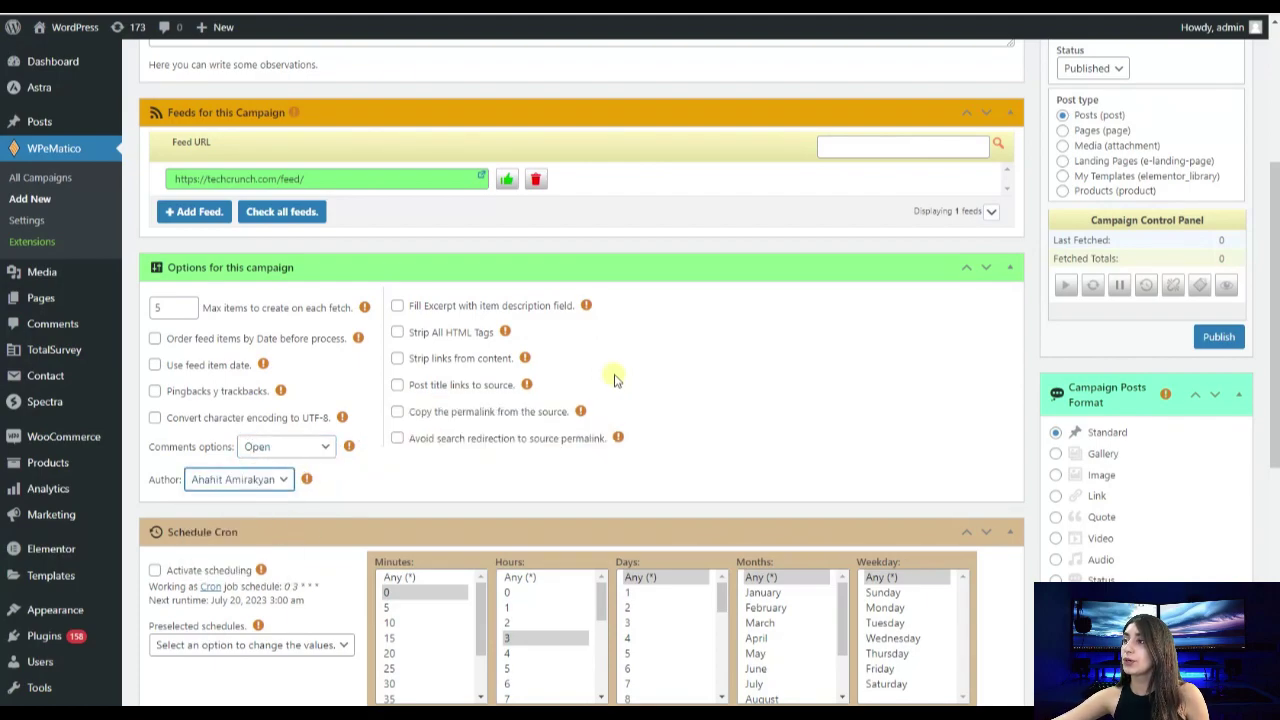
scroll(615, 378, down, 1)
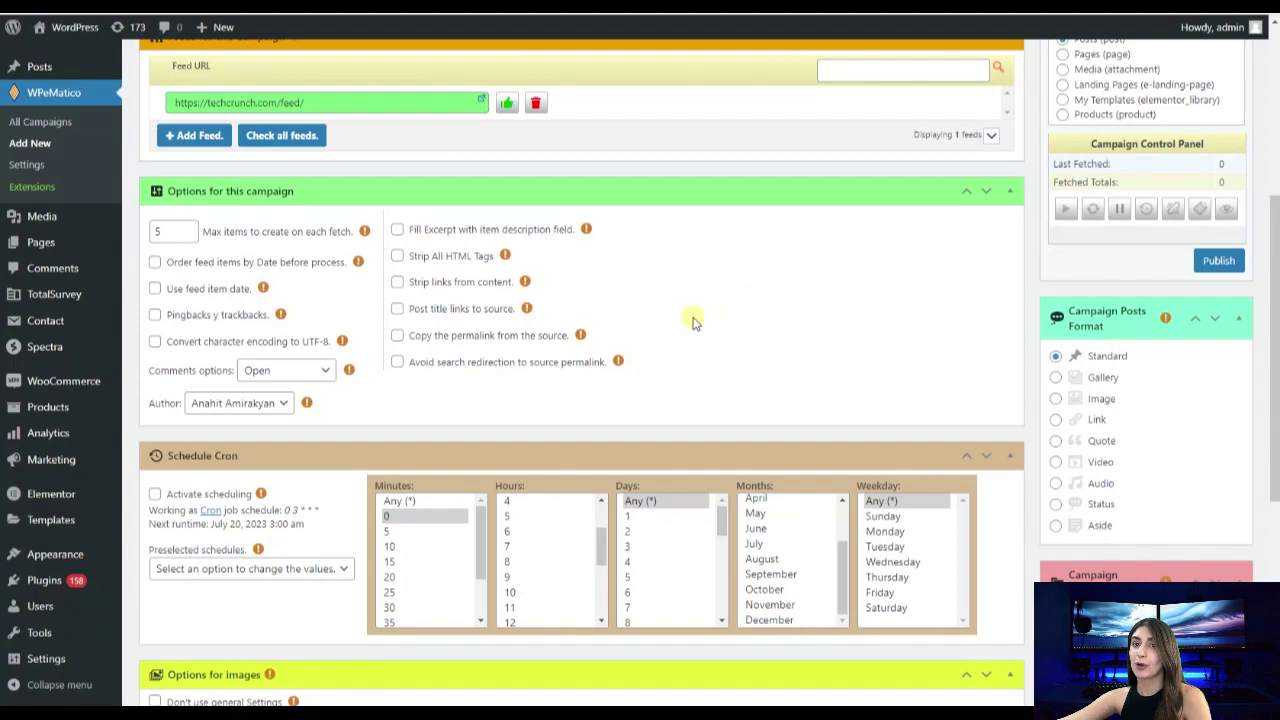
Enable the 'Strip All HTML Tags' option for the campaign.
click(398, 257)
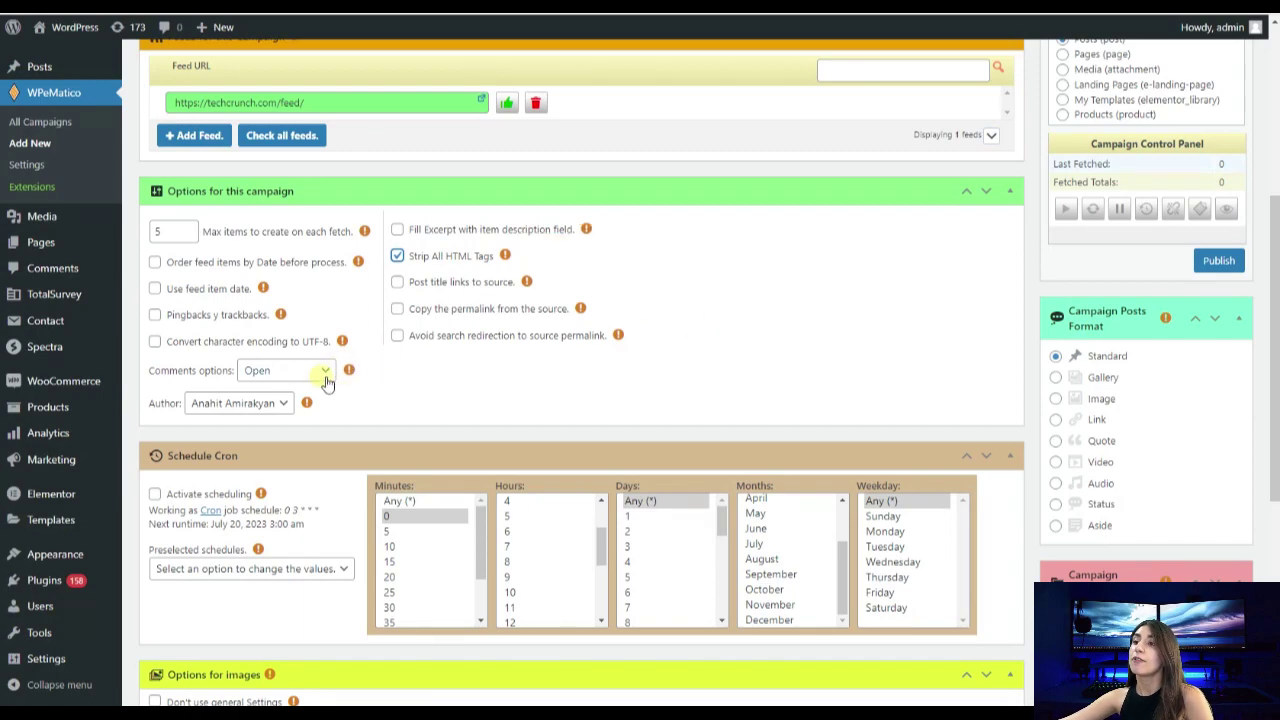
Set the Schedule Cron preselected schedule to 'Every 5 minutes'.
scroll(320, 385, down, 1)
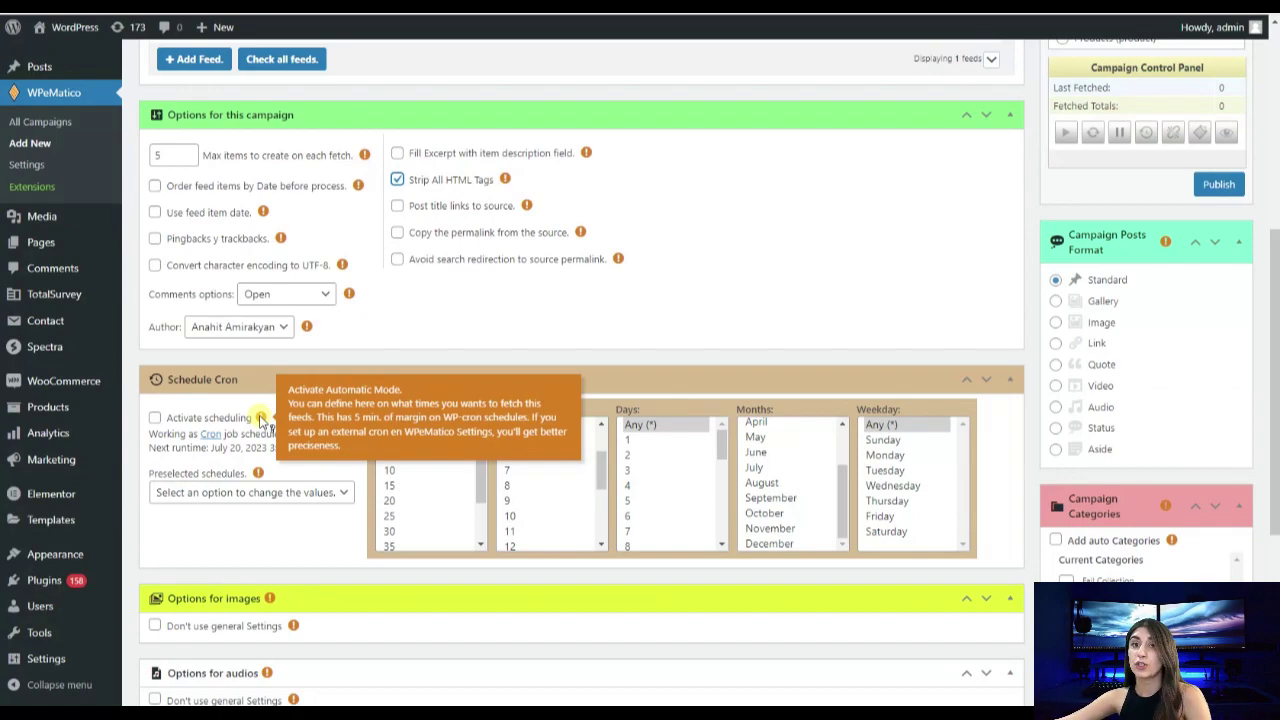
click(210, 493)
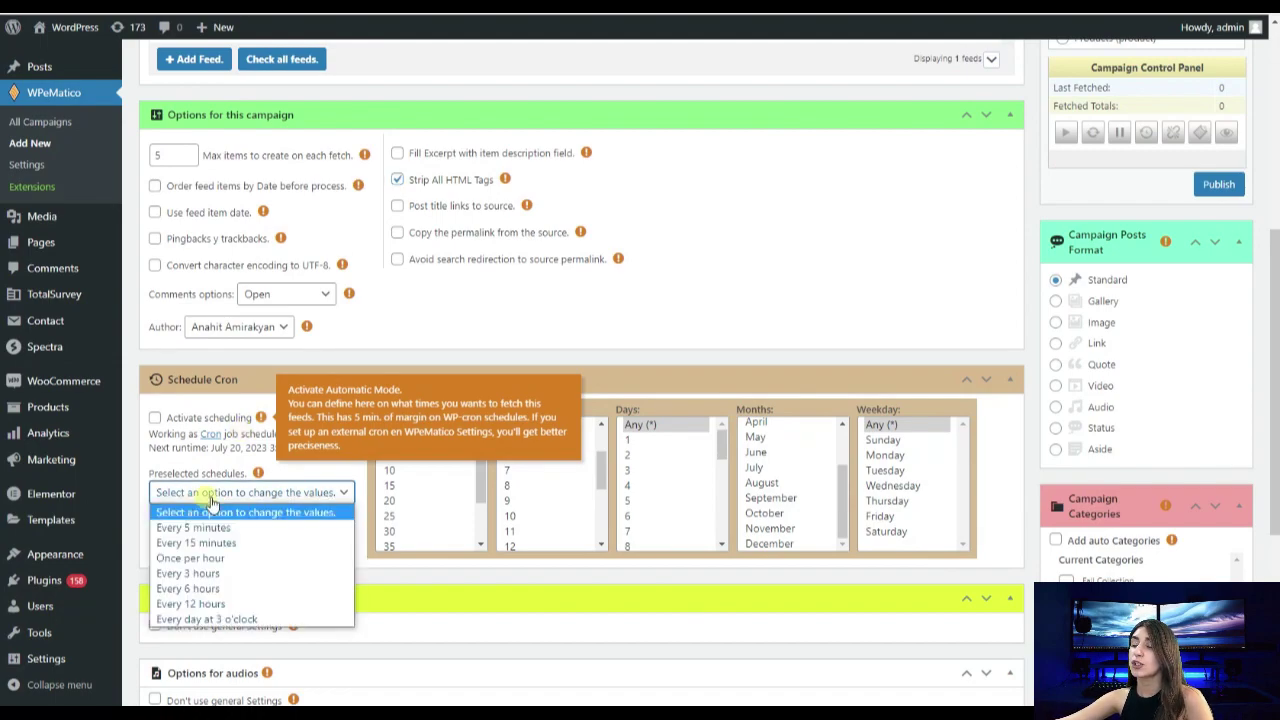
click(245, 529)
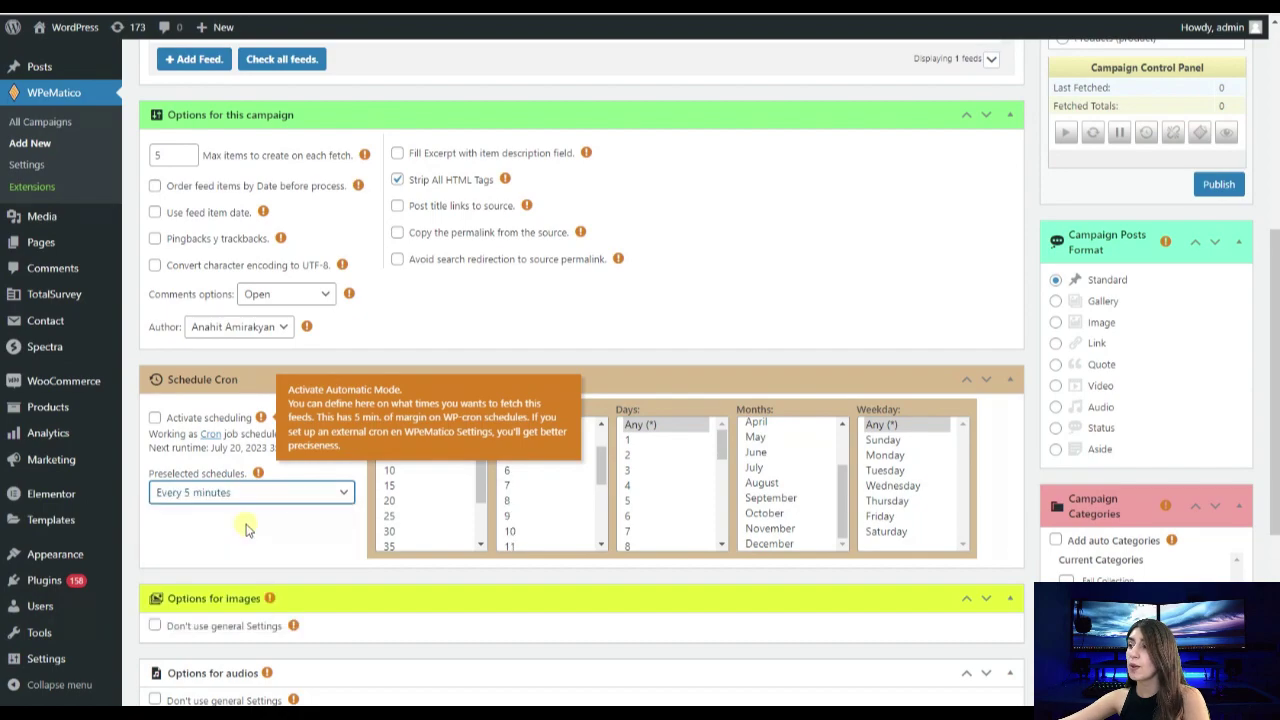
scroll(337, 491, down, 3)
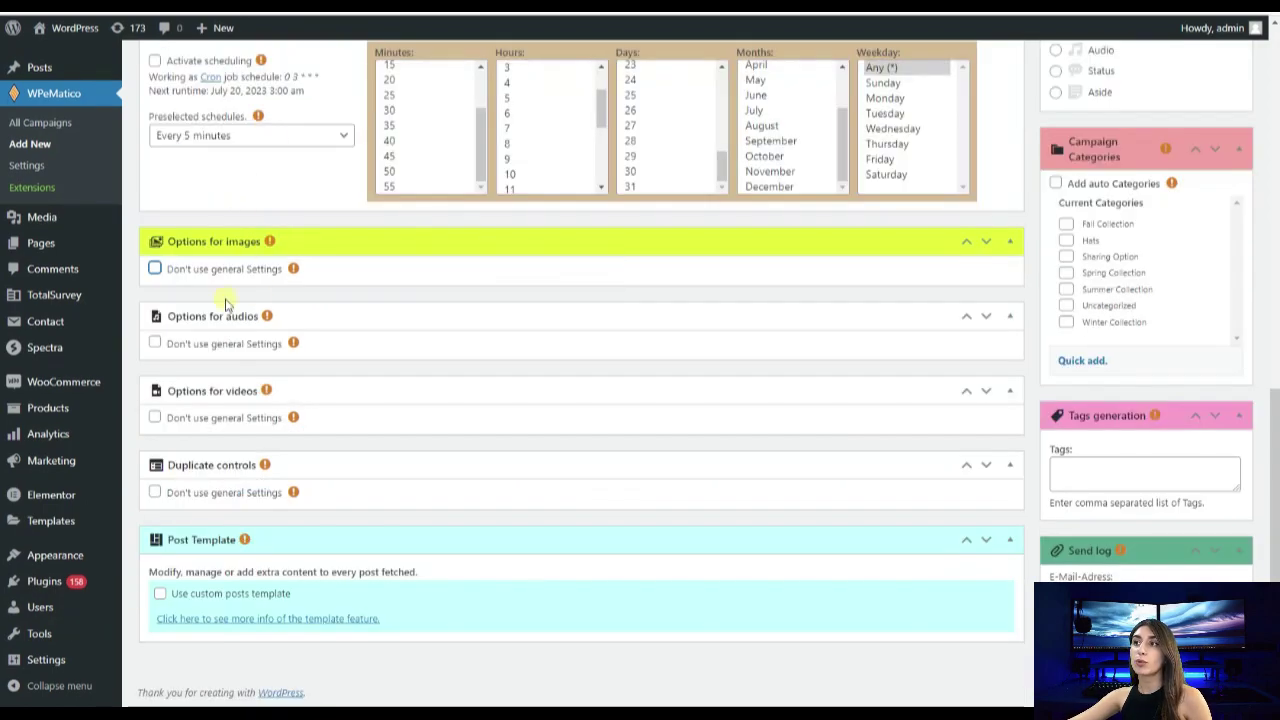
mouse_move(269, 241)
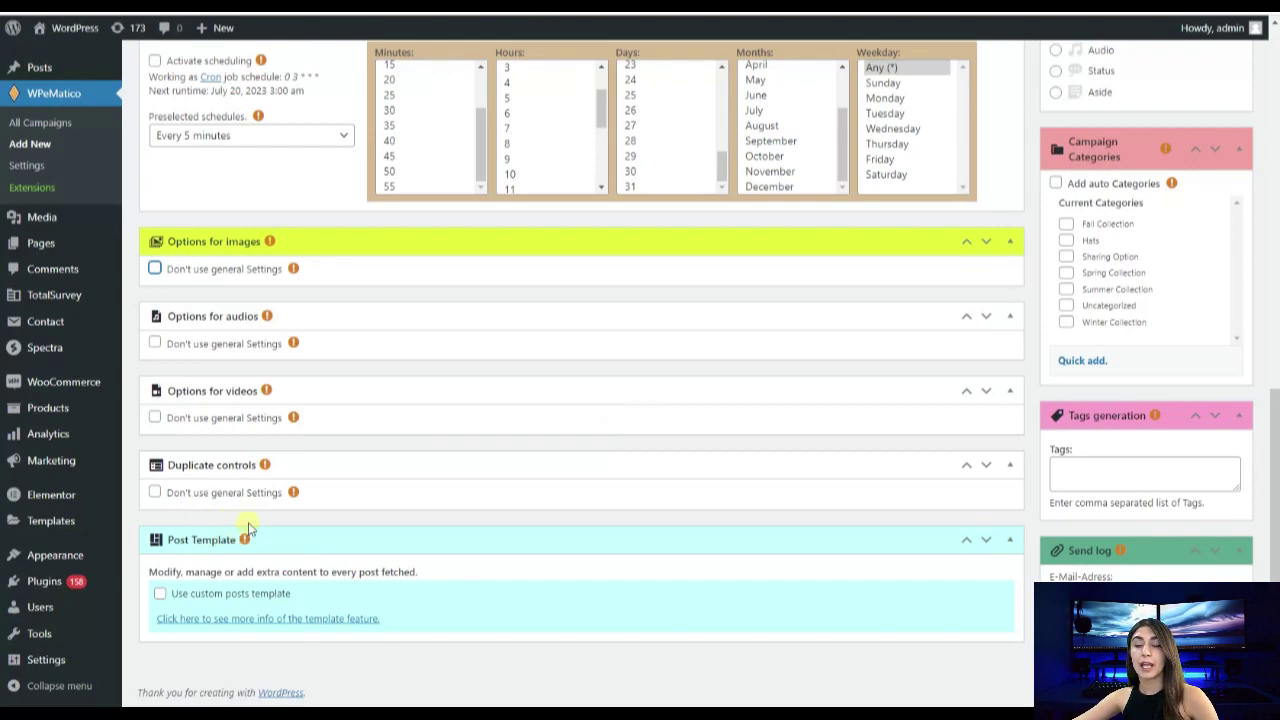
mouse_move(244, 539)
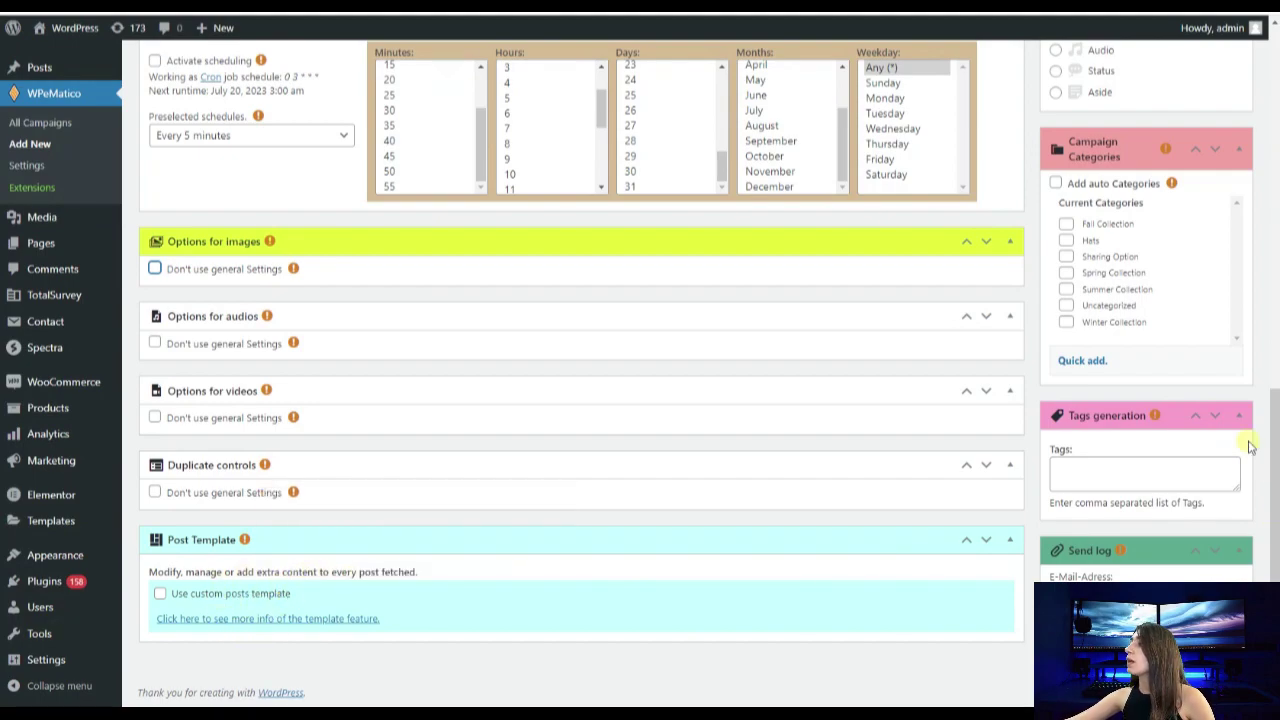
scroll(1078, 421, up, 5)
scroll(1083, 421, up, 3)
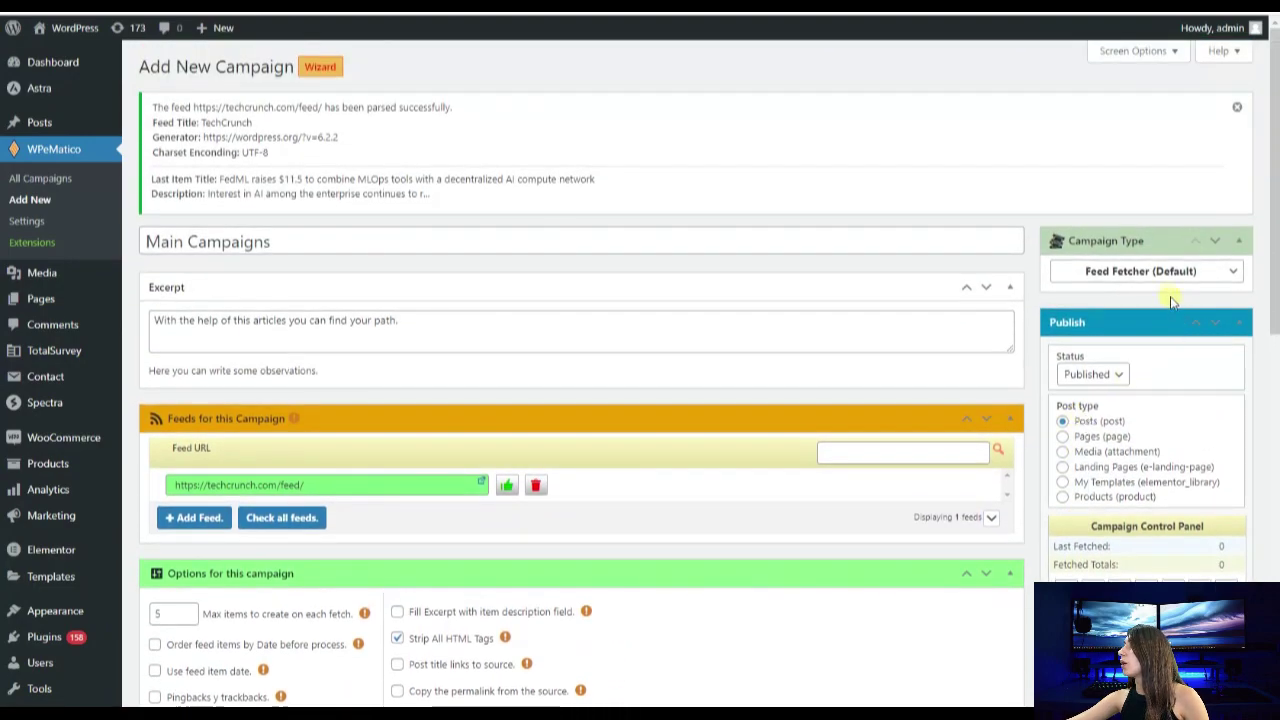
click(1125, 266)
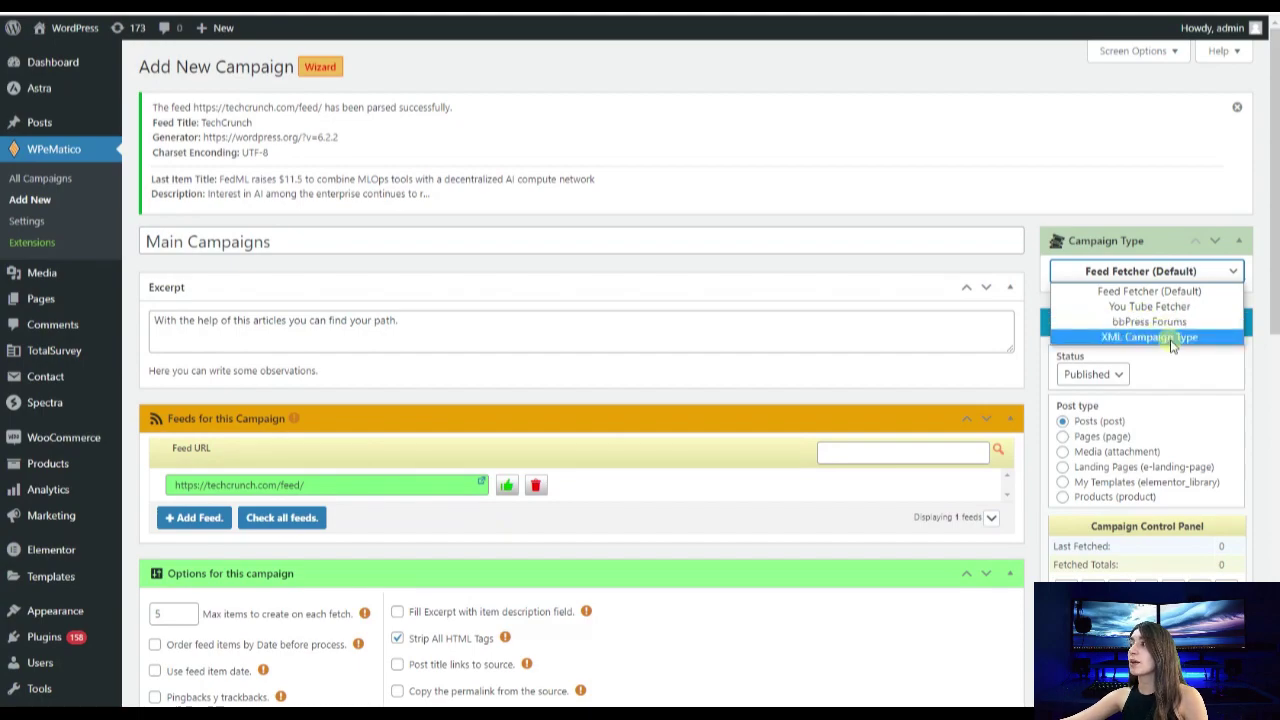
click(1185, 365)
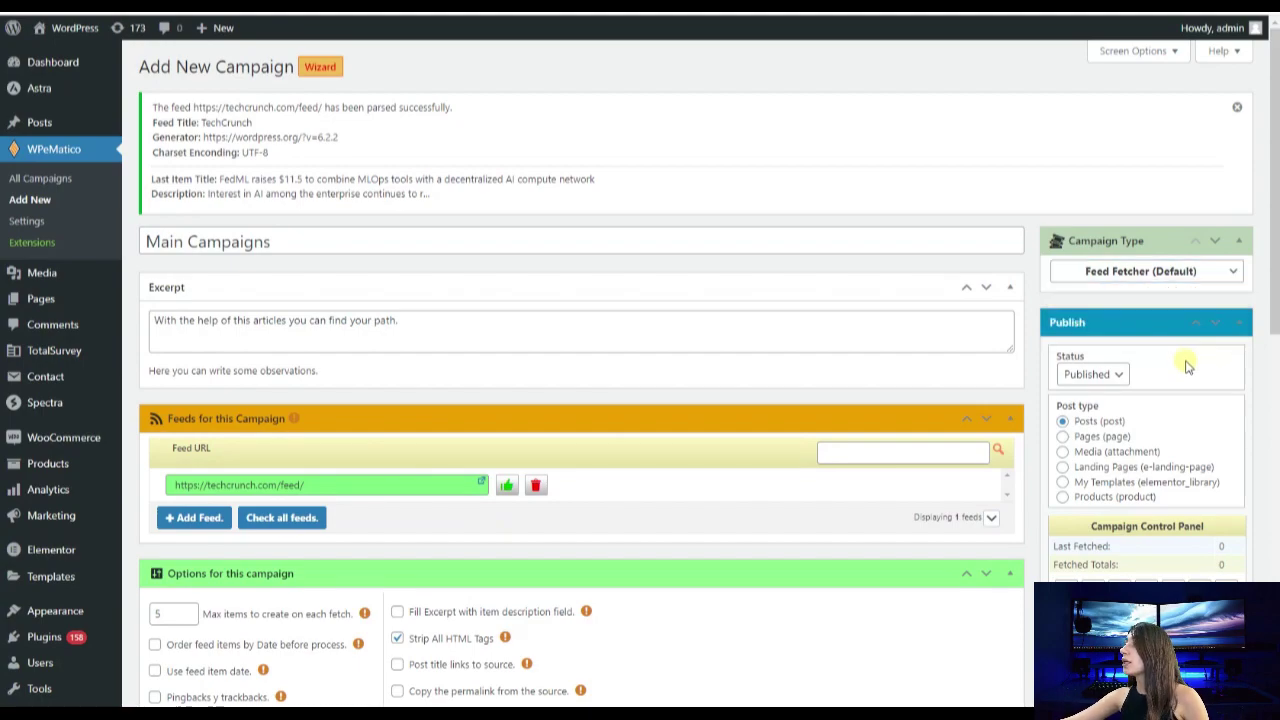
scroll(1185, 366, down, 3)
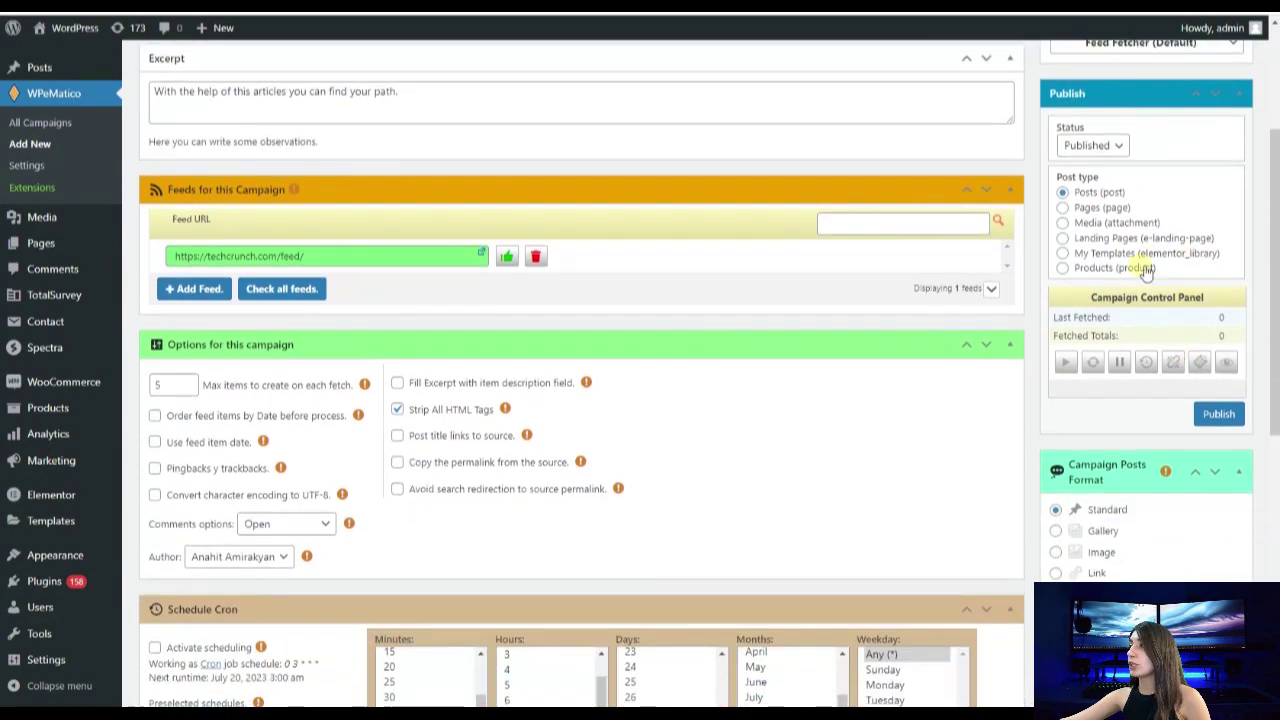
click(1105, 148)
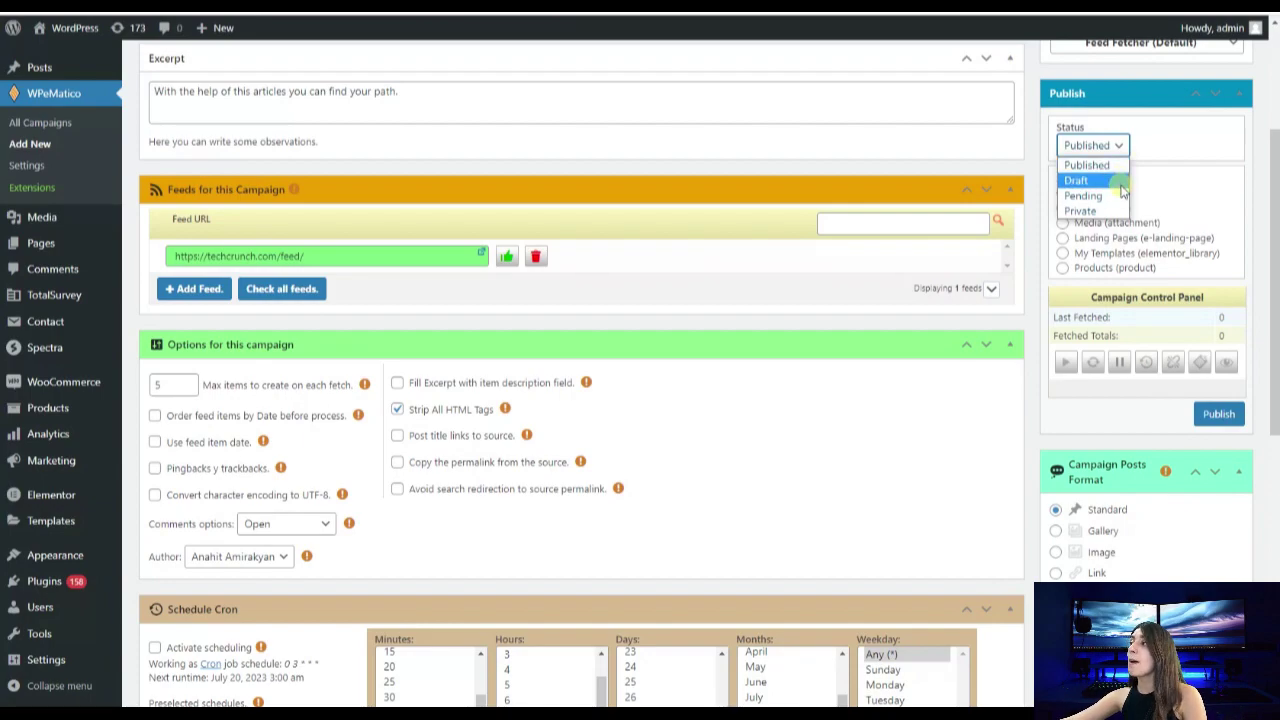
click(1178, 148)
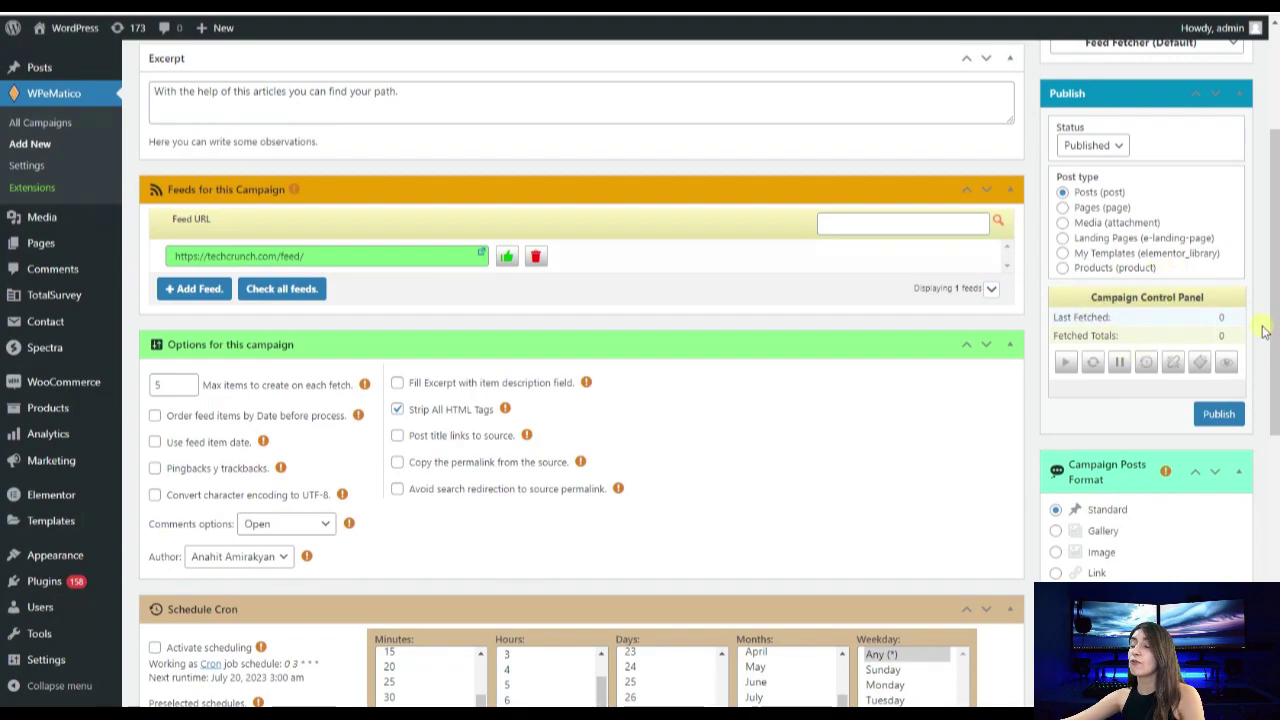
scroll(1240, 388, down, 2)
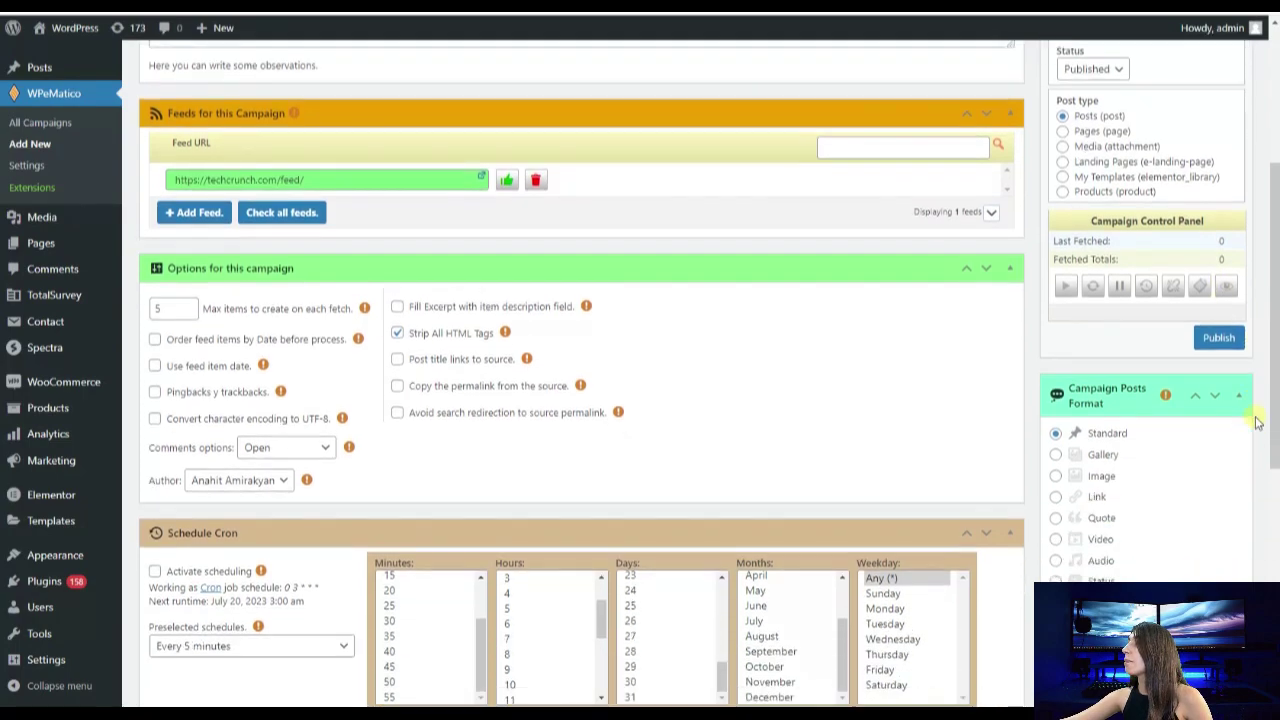
scroll(1096, 300, down, 2)
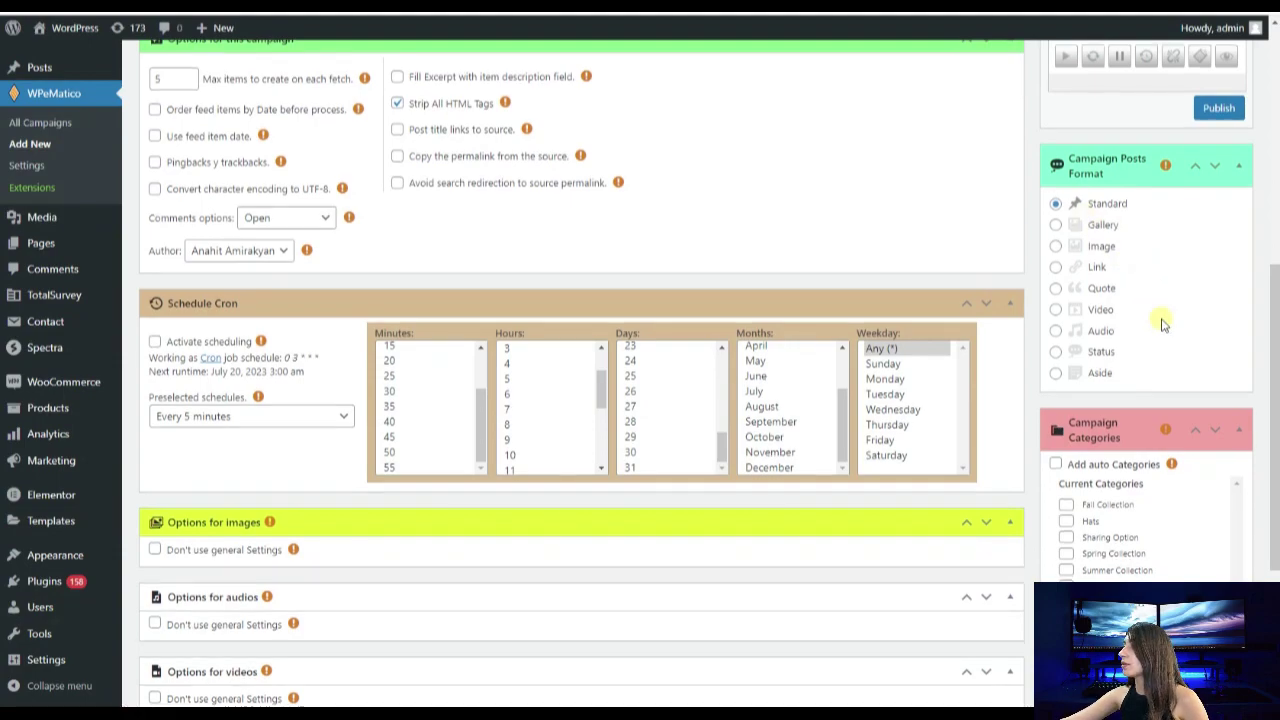
scroll(1160, 320, down, 3)
scroll(1160, 323, down, 1)
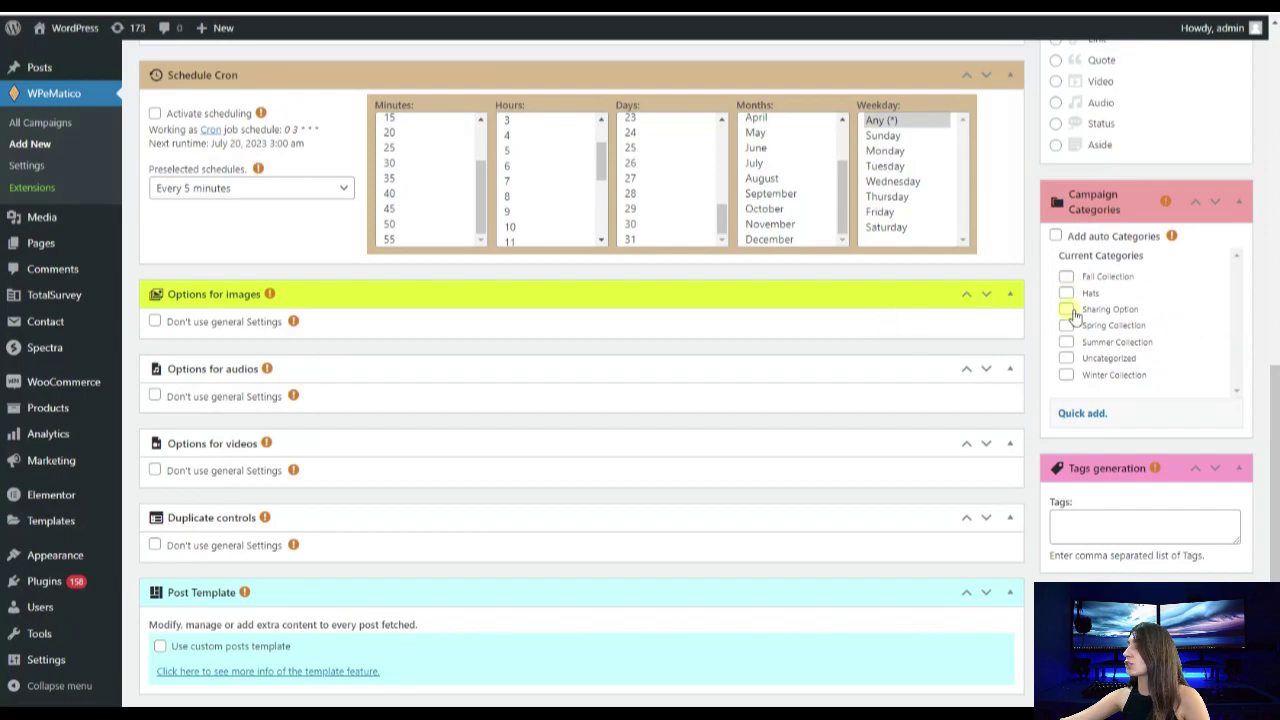
scroll(1100, 316, down, 1)
scroll(1100, 316, down, 1)
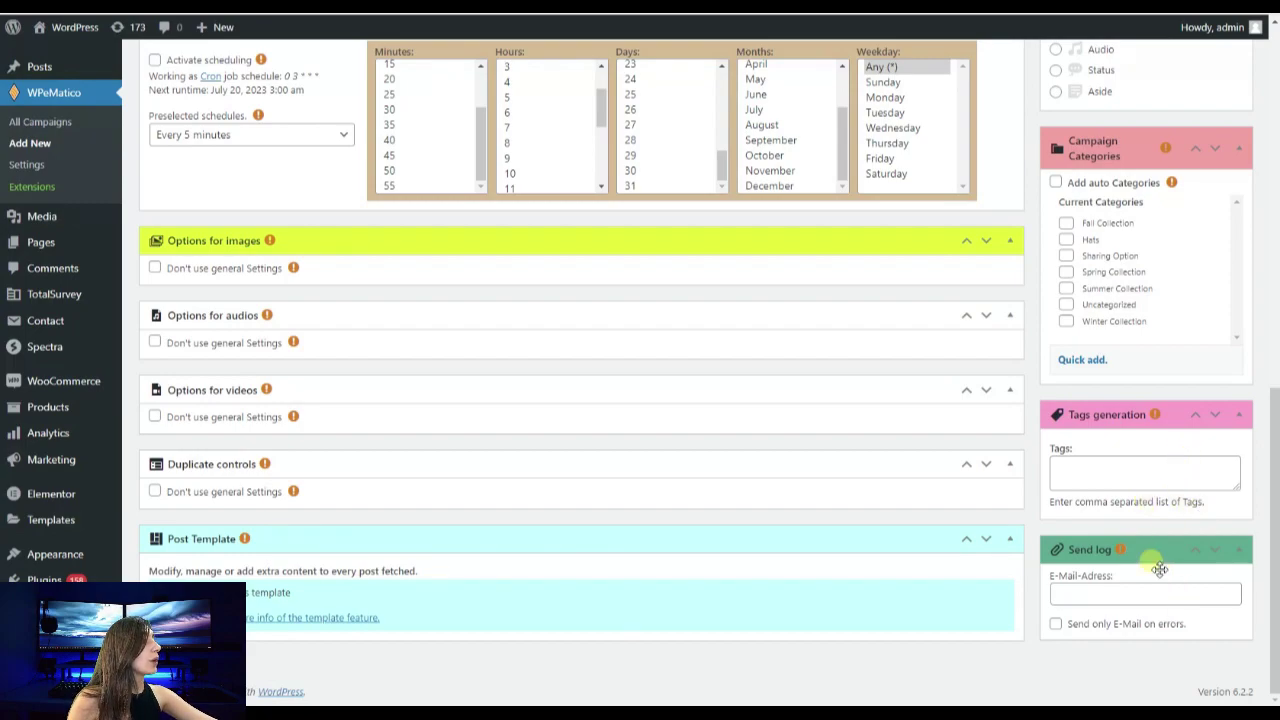
mouse_move(1124, 558)
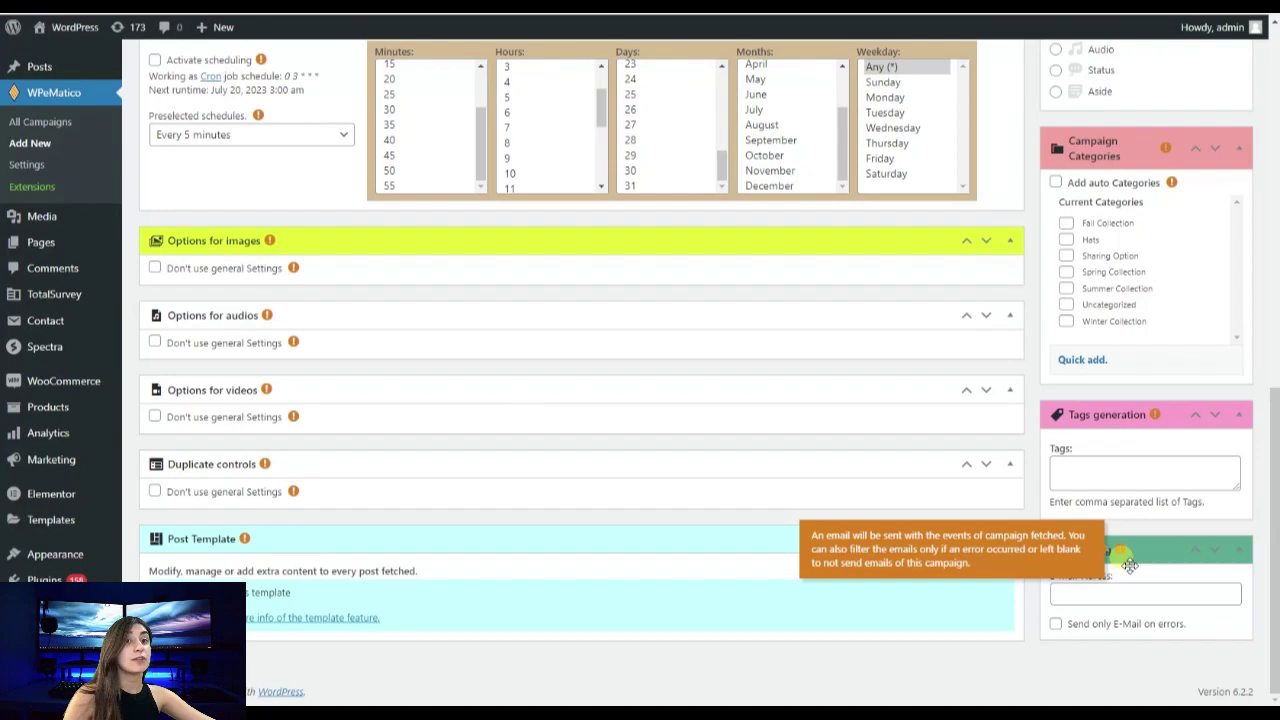
Publish 'Main Campaigns' and go back to the All Campaigns list.
scroll(1137, 491, up, 6)
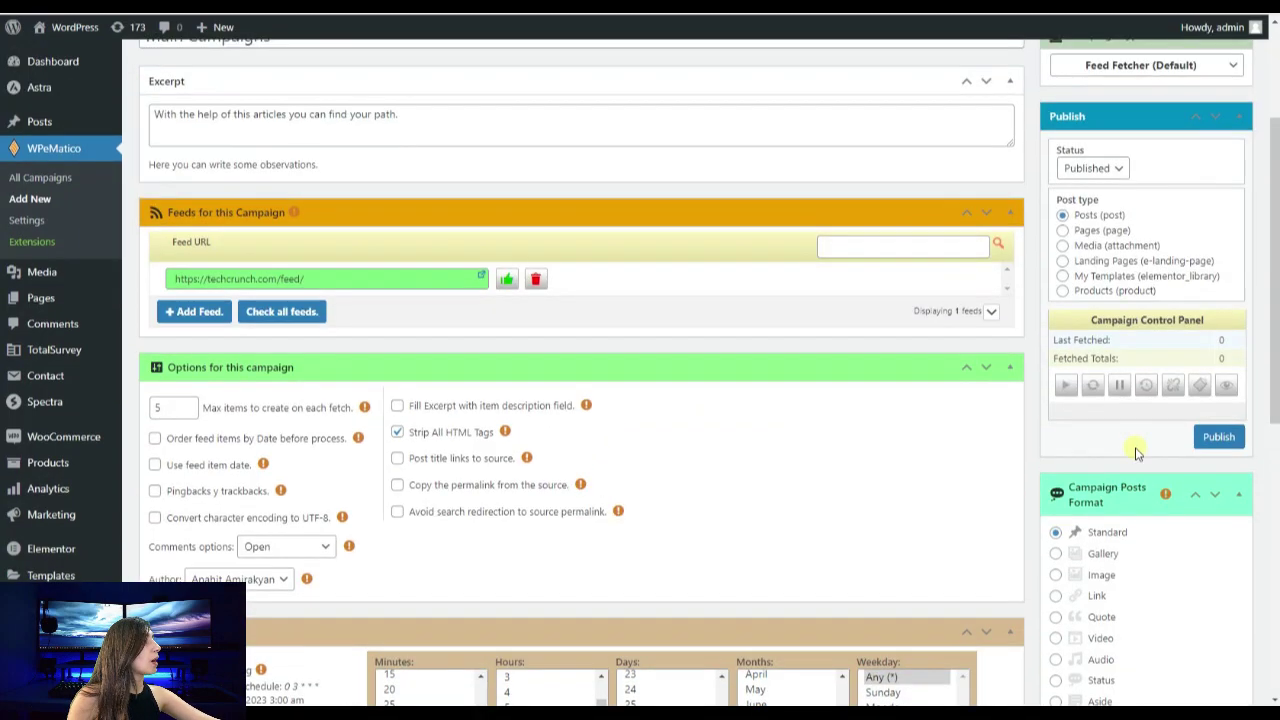
click(1239, 445)
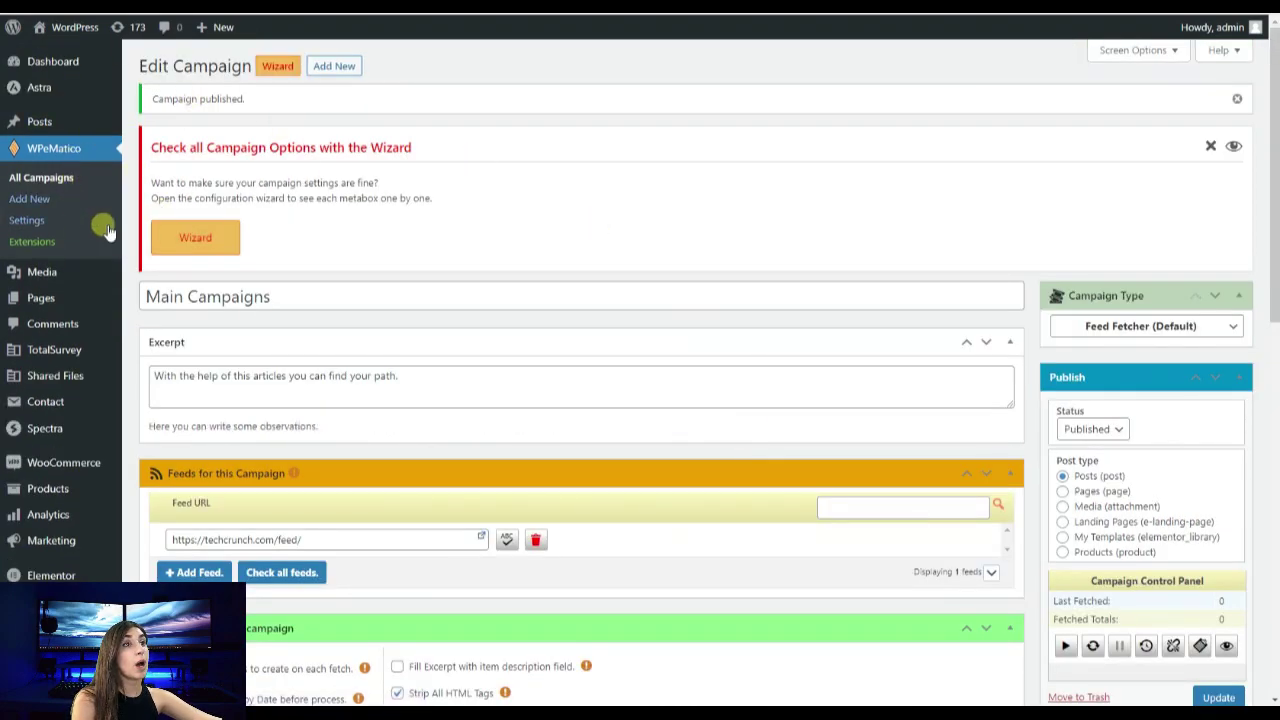
click(63, 177)
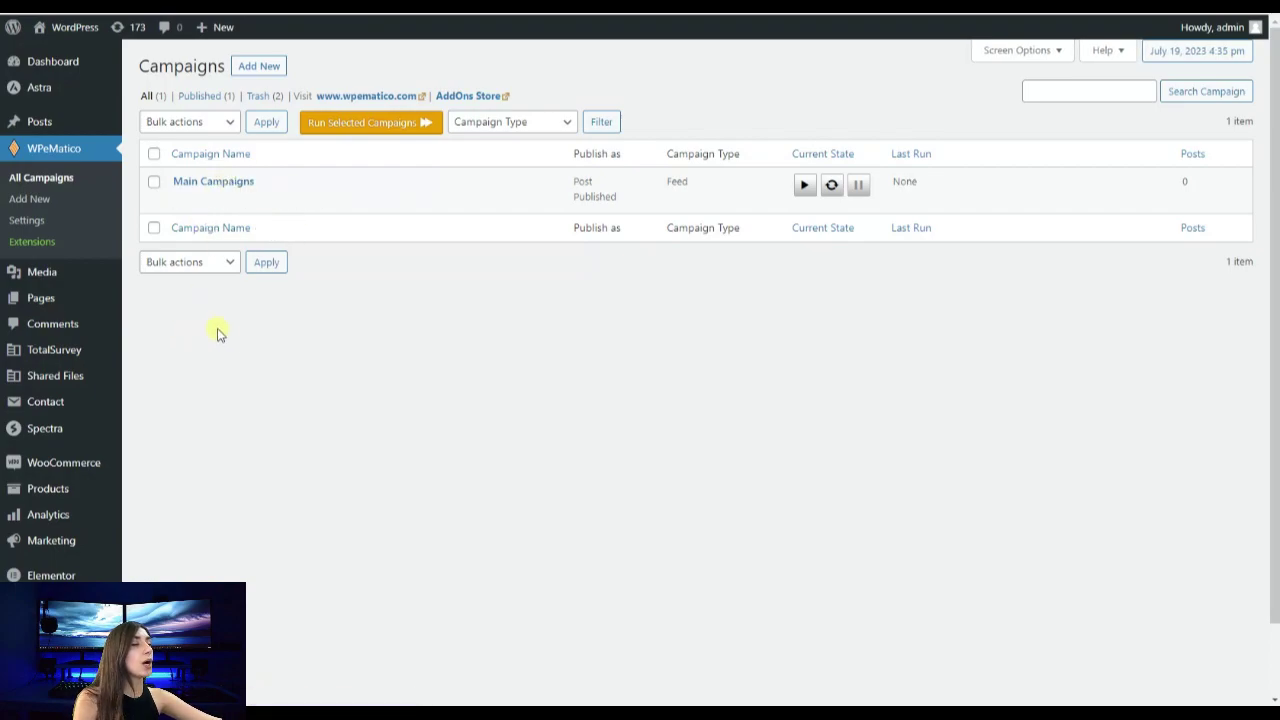
From All Posts, view the imported 'Nigeria's MyCover.ai' post on the live site.
mouse_move(23, 121)
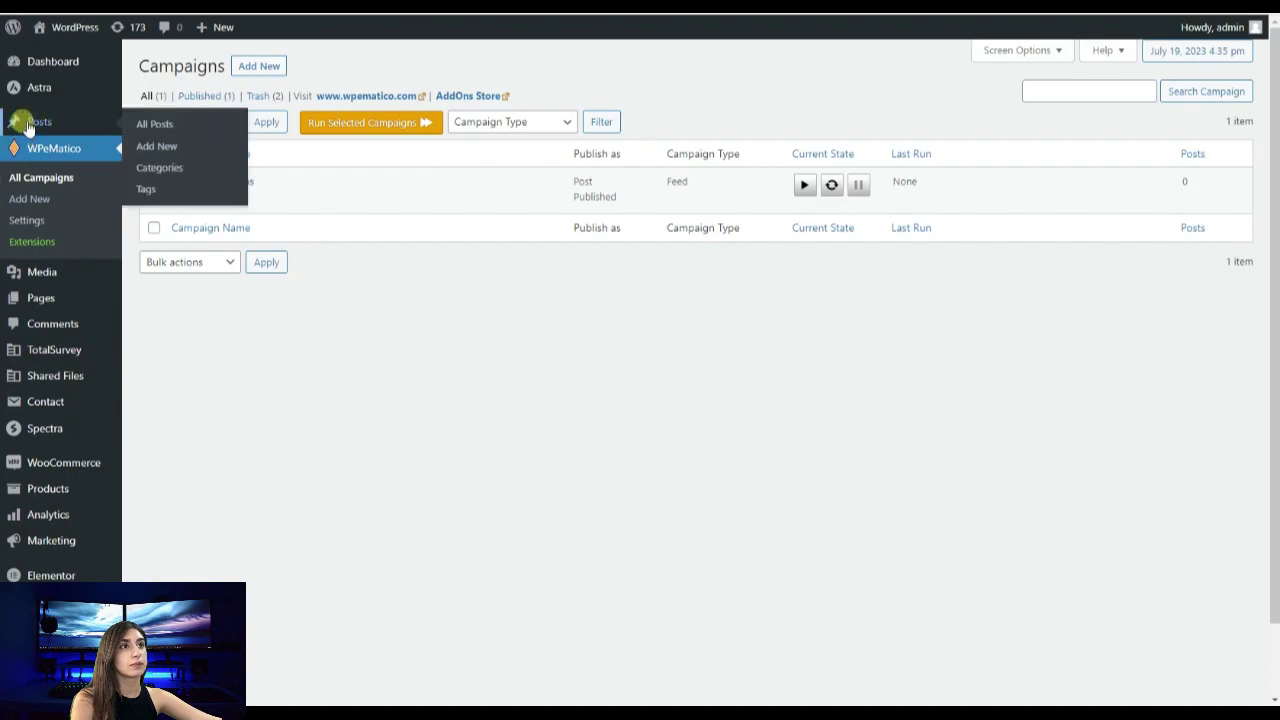
click(158, 125)
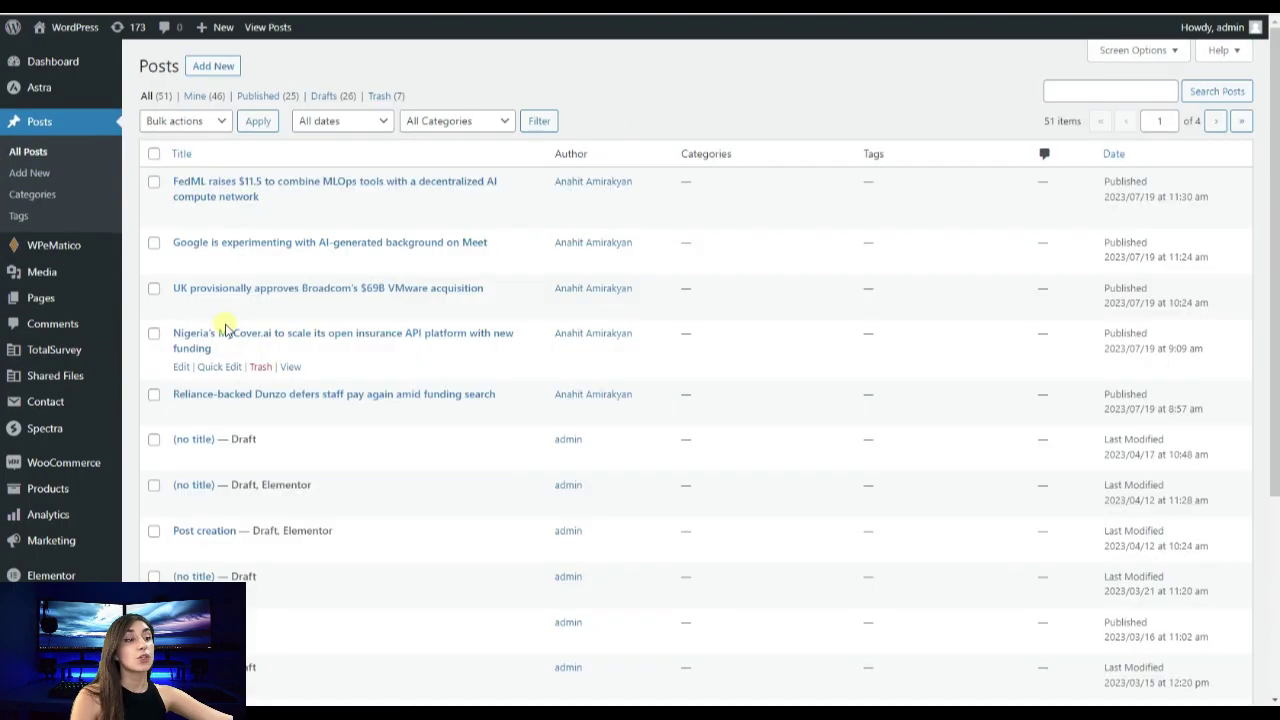
click(291, 367)
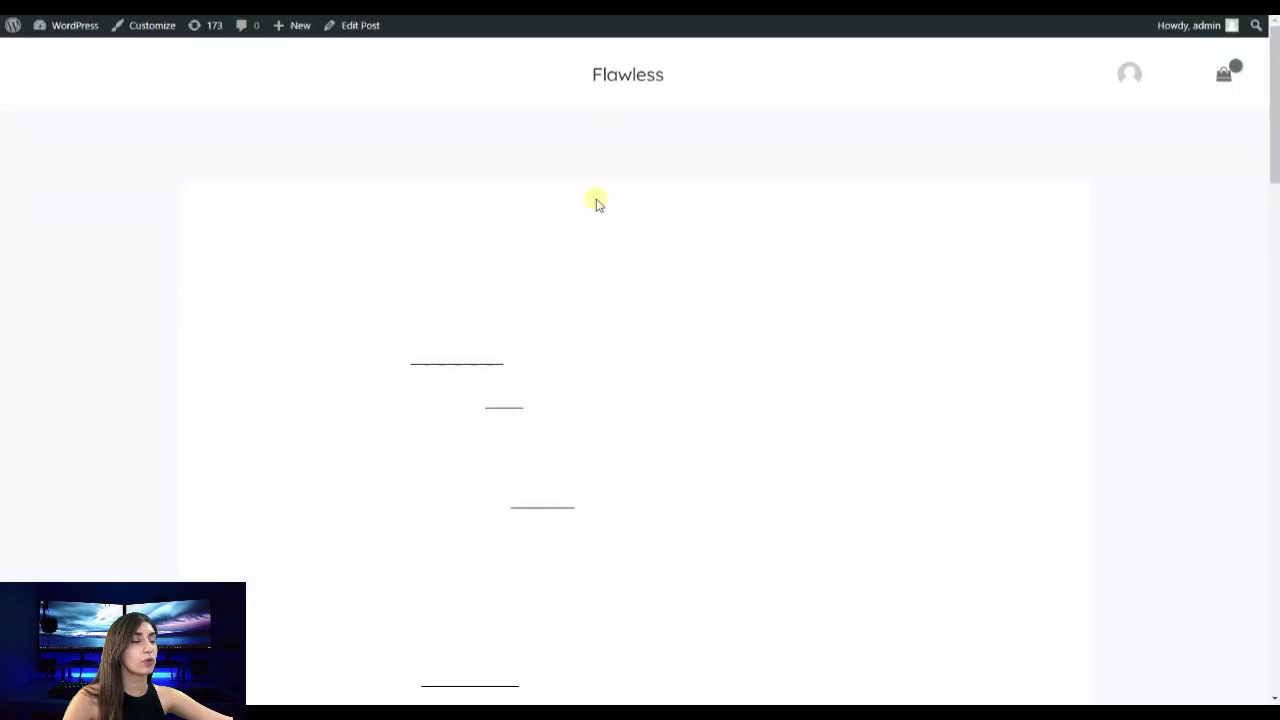
scroll(602, 302, down, 3)
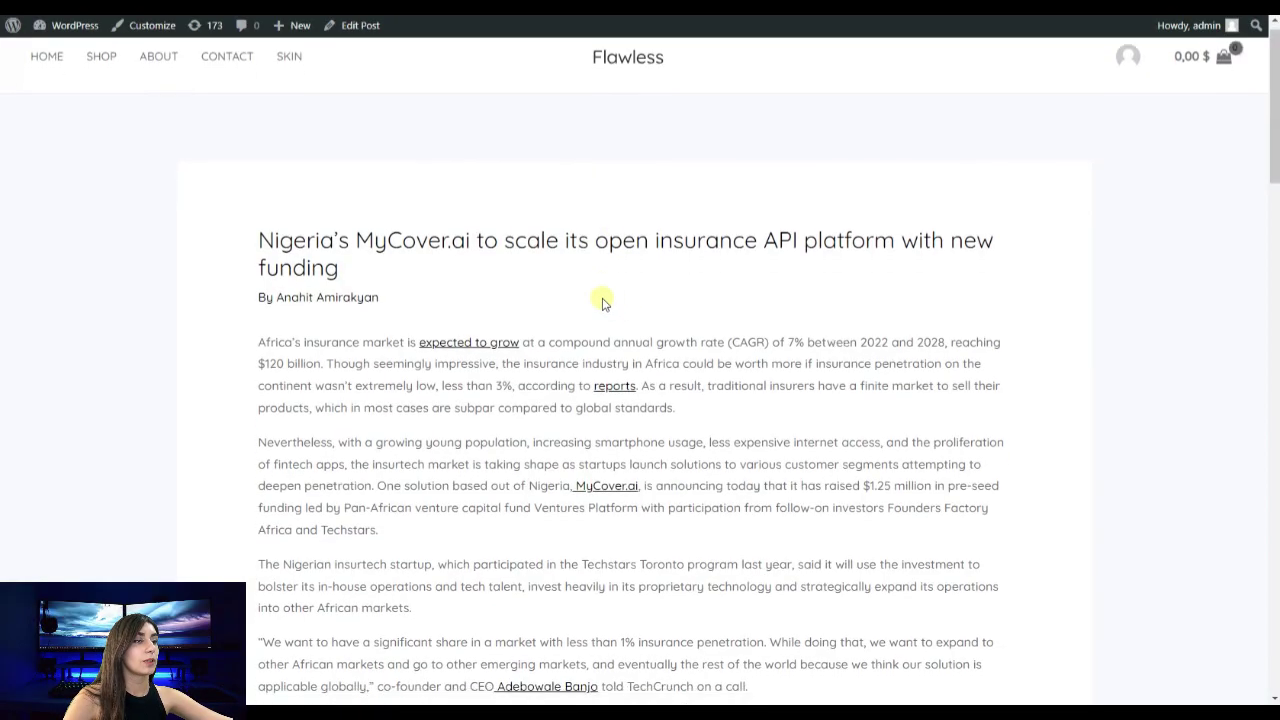
scroll(597, 291, down, 6)
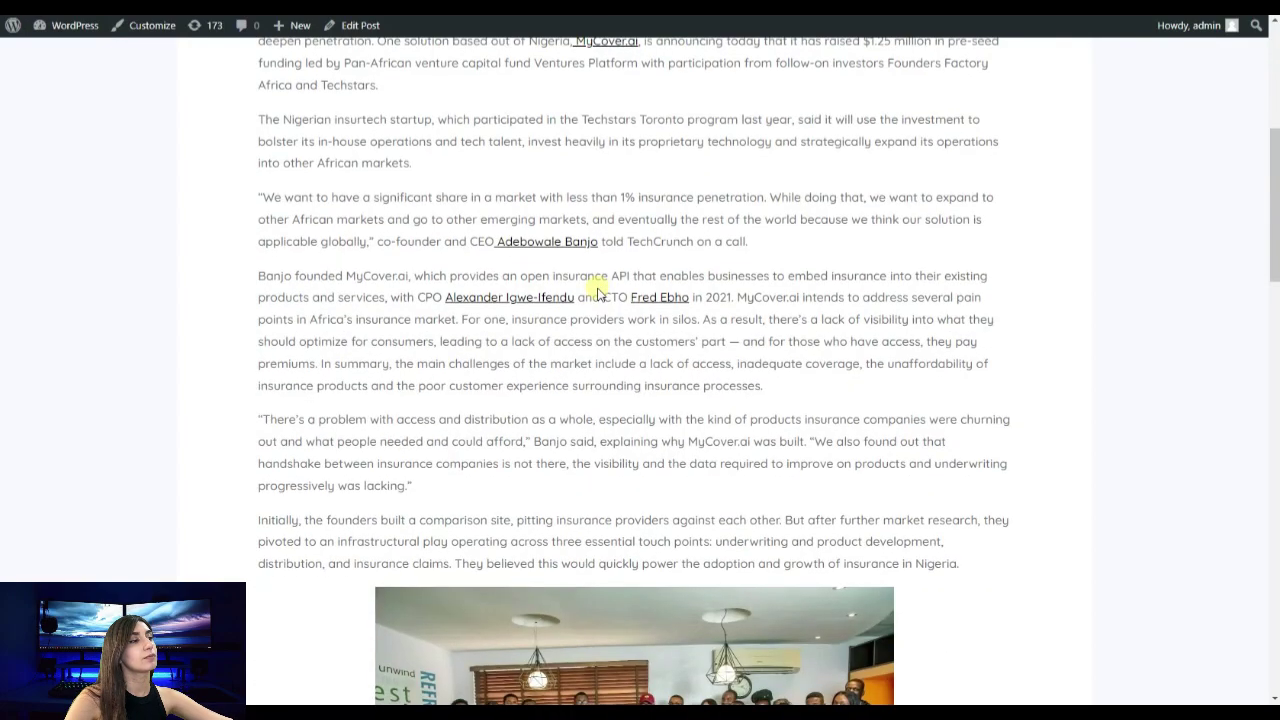
scroll(597, 291, down, 5)
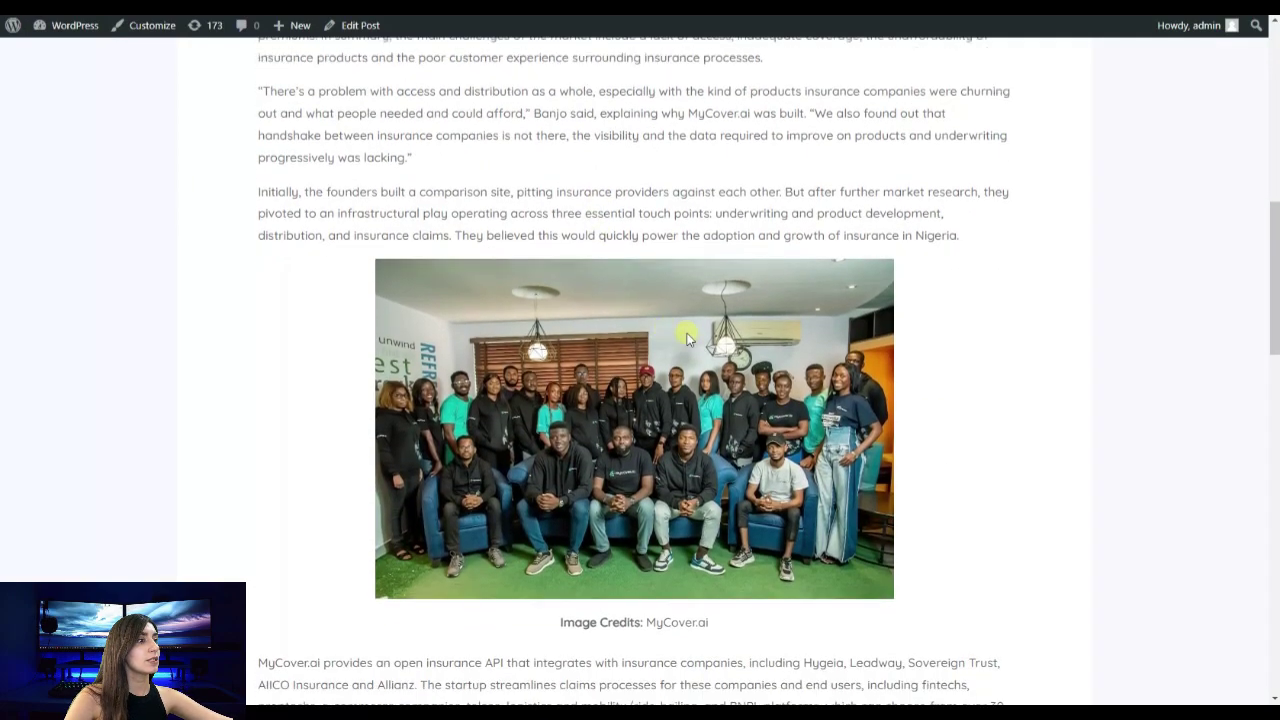
scroll(614, 294, down, 2)
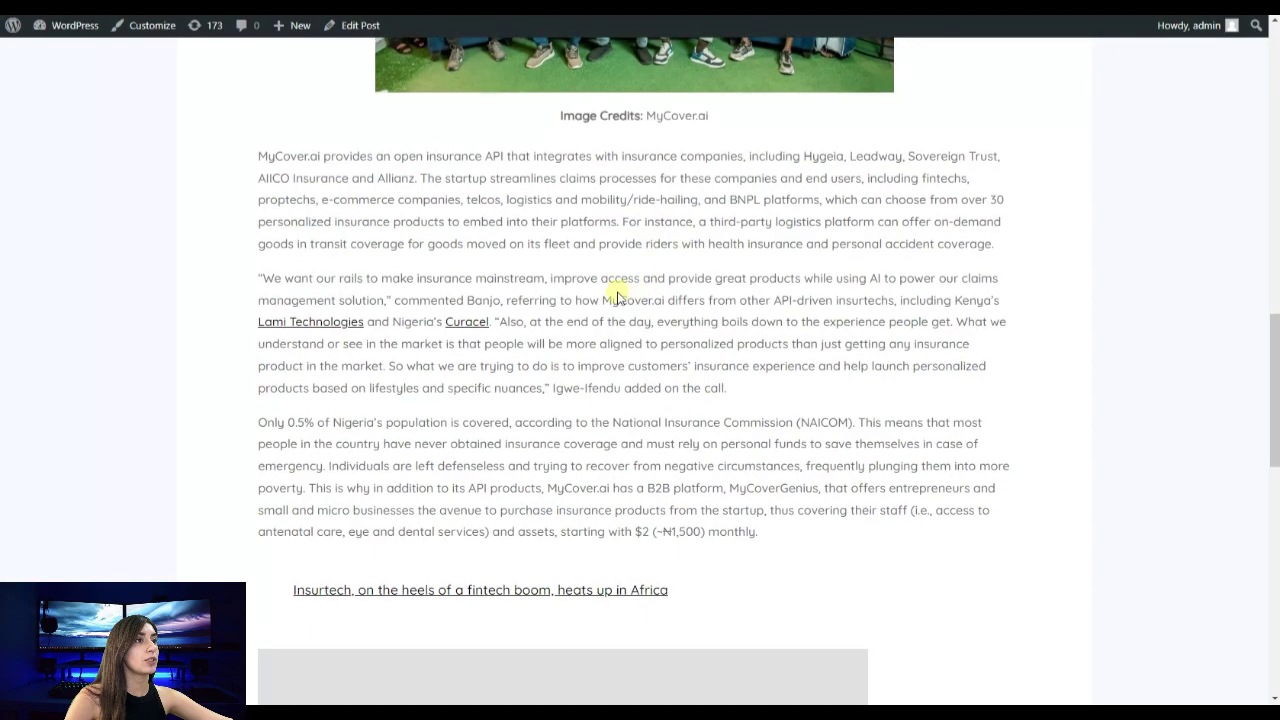
scroll(614, 291, up, 4)
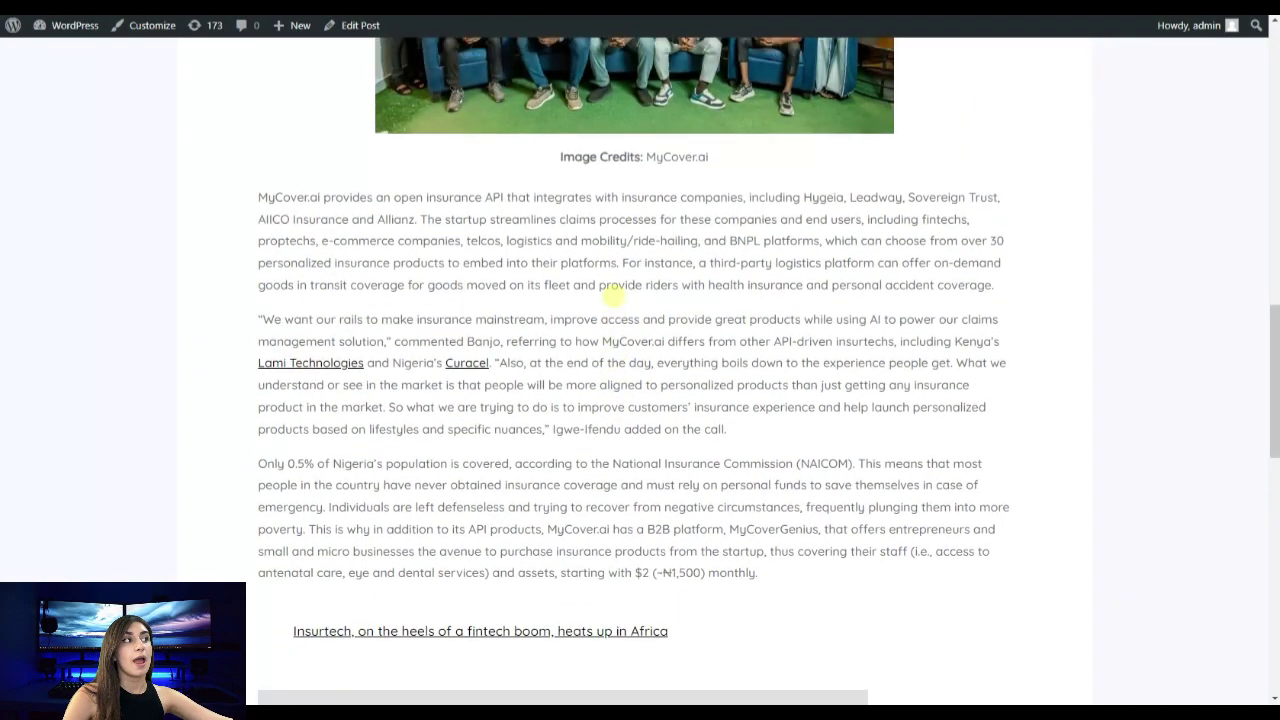